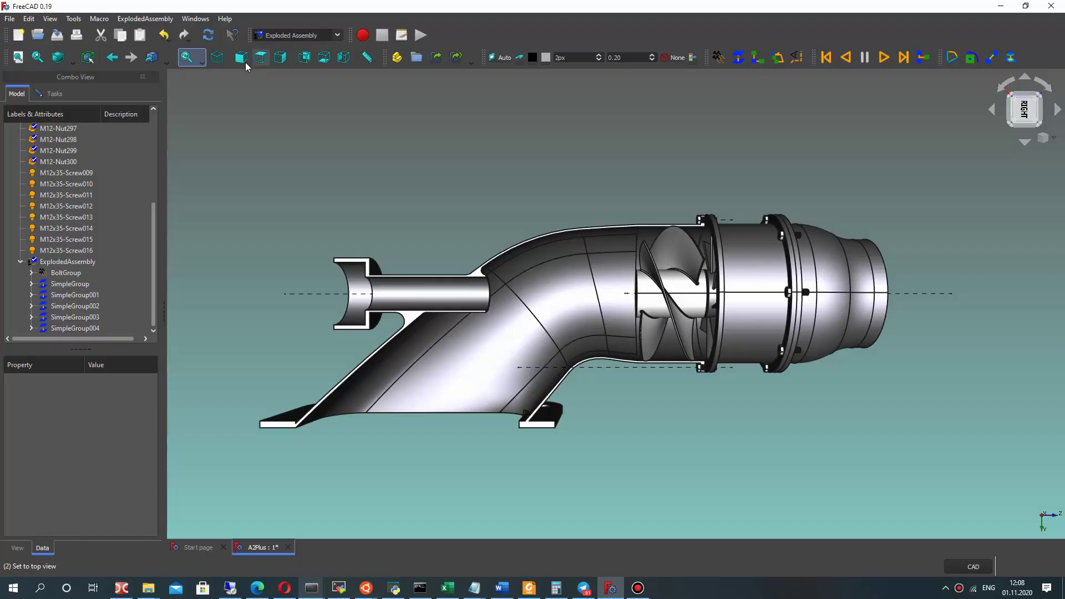
# Step: Play the exploded assembly animation forward and in reverse
pyautogui.click(883, 58)
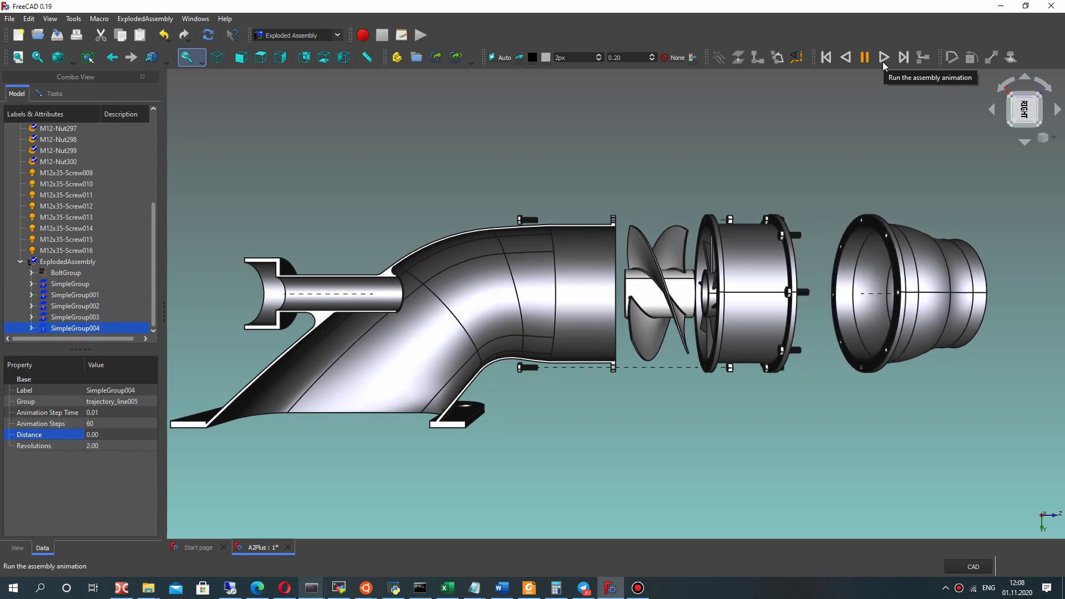
pyautogui.click(846, 58)
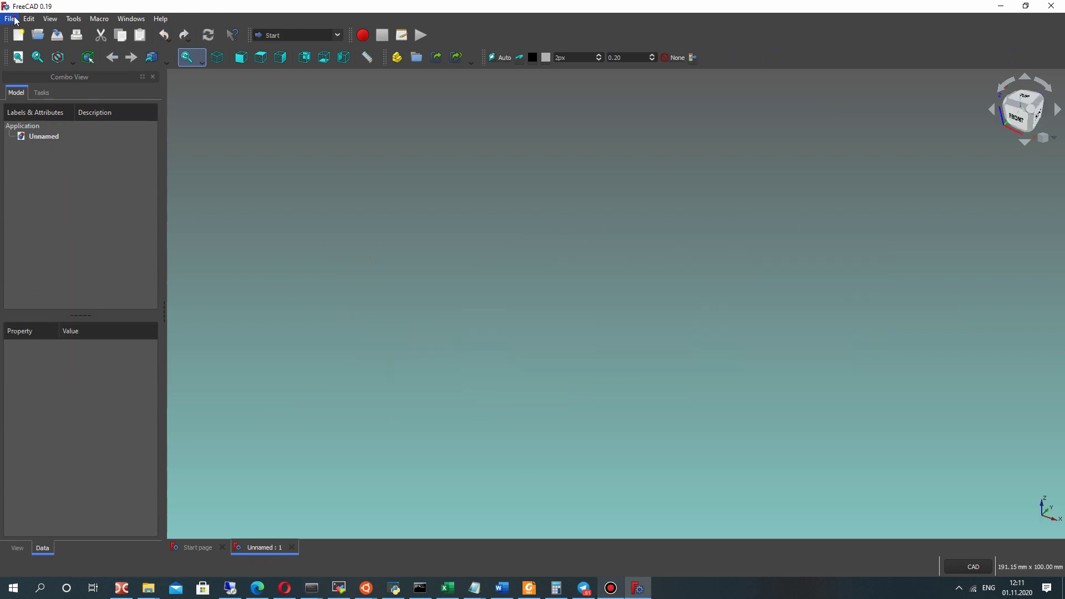
# Step: Open A2Plus.FCStd and switch to the Exploded Assembly workbench
pyautogui.click(9, 18)
pyautogui.click(33, 41)
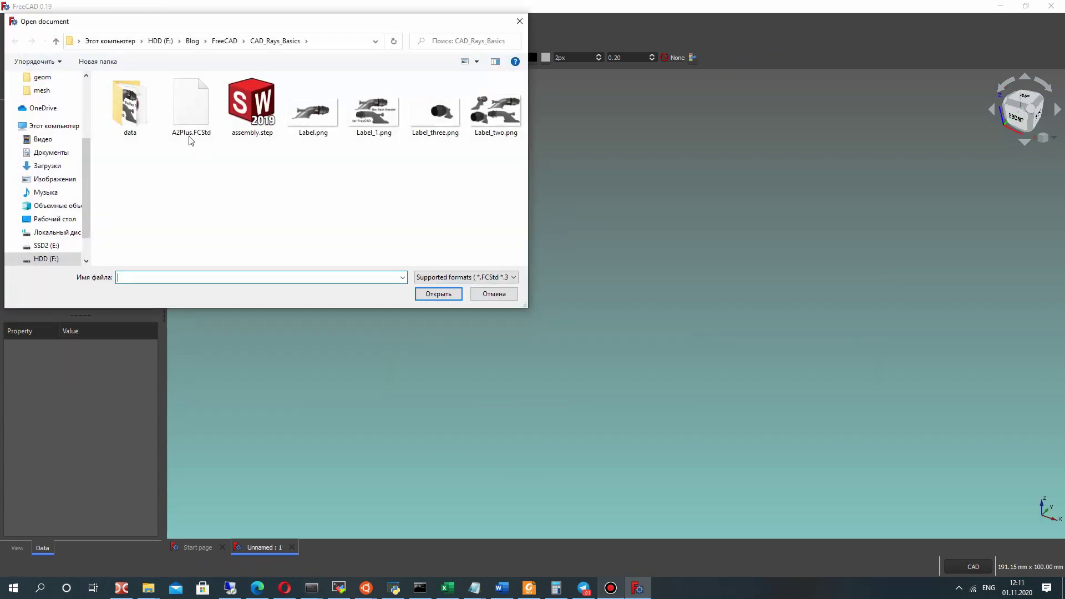
pyautogui.doubleClick(189, 139)
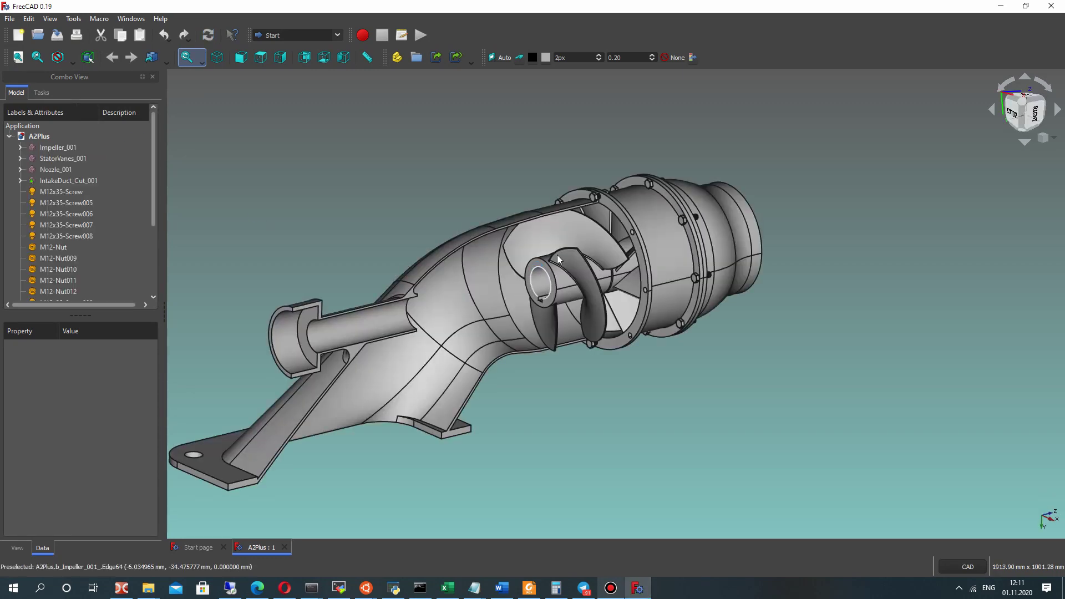
pyautogui.moveTo(664, 316)
pyautogui.mouseDown(button='middle')
pyautogui.moveTo(588, 288)
pyautogui.moveTo(654, 313)
pyautogui.mouseUp(button='middle')
pyautogui.click(302, 35)
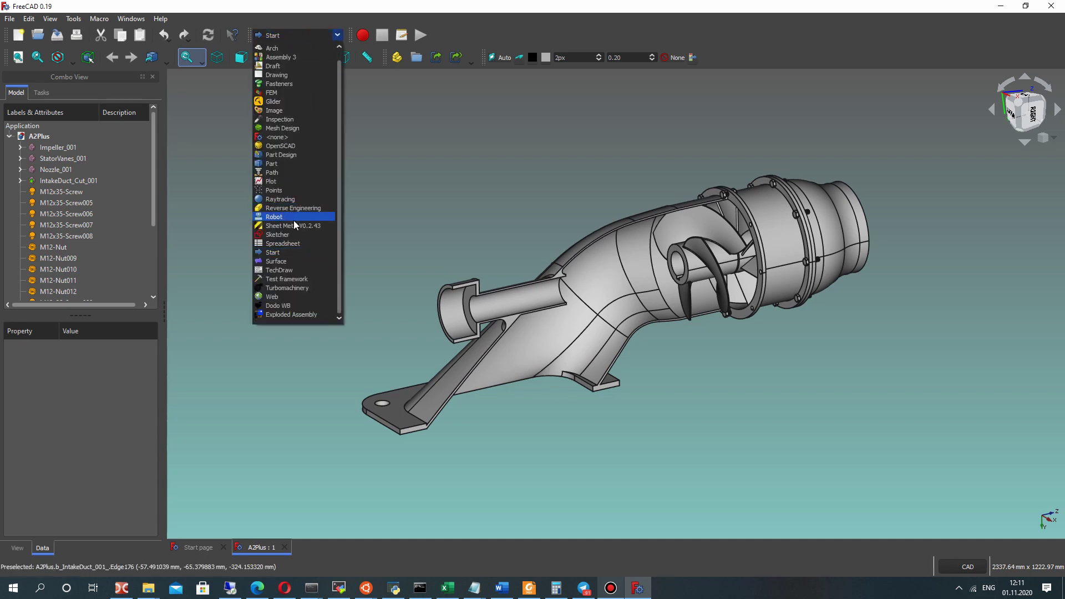
pyautogui.click(286, 315)
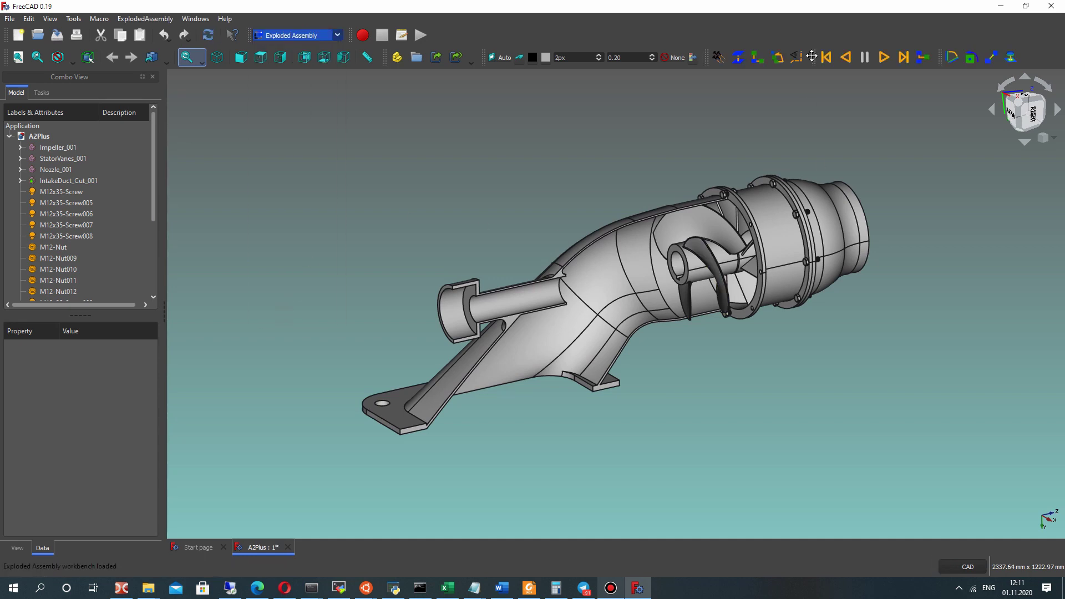
# Step: Look up the ExplodedAssembly workbench in the Addon Manager and read its description
pyautogui.click(73, 18)
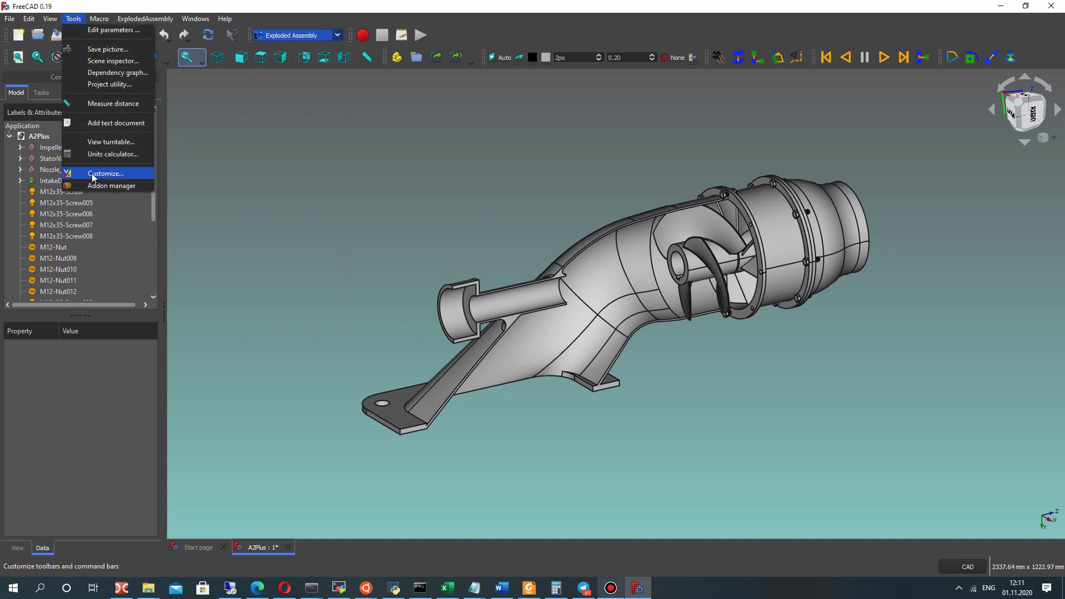
pyautogui.click(93, 186)
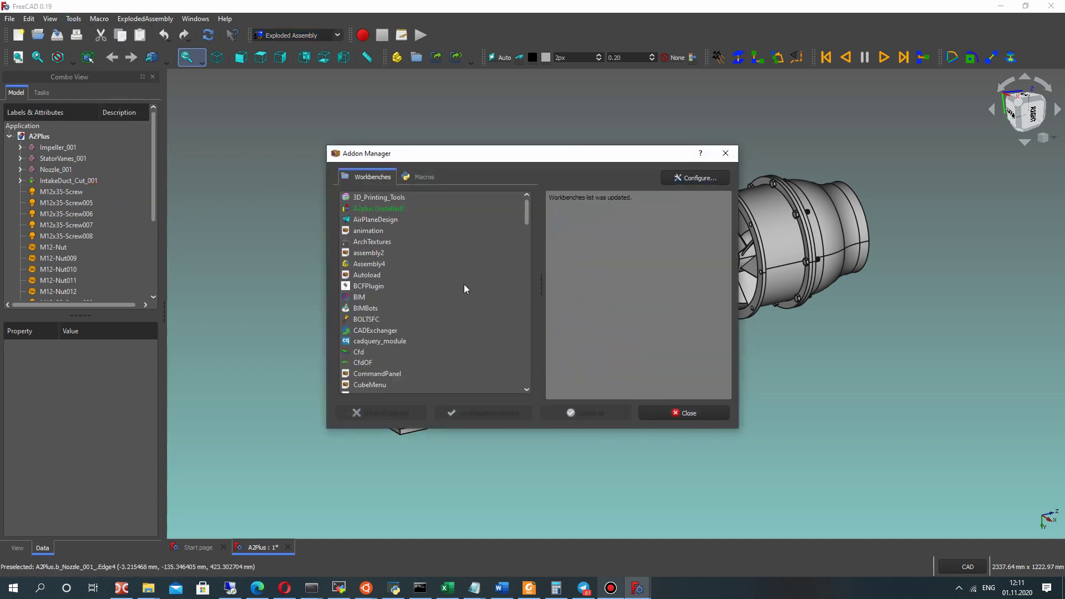
pyautogui.scroll(-5, 450, 285)
pyautogui.click(399, 339)
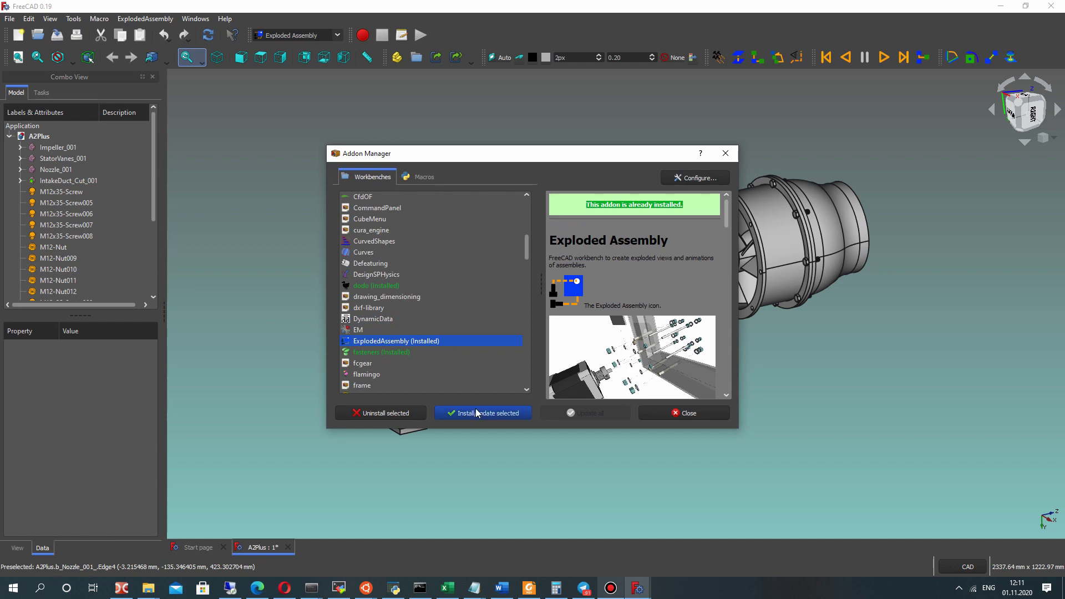
pyautogui.scroll(-3, 561, 238)
pyautogui.click(726, 152)
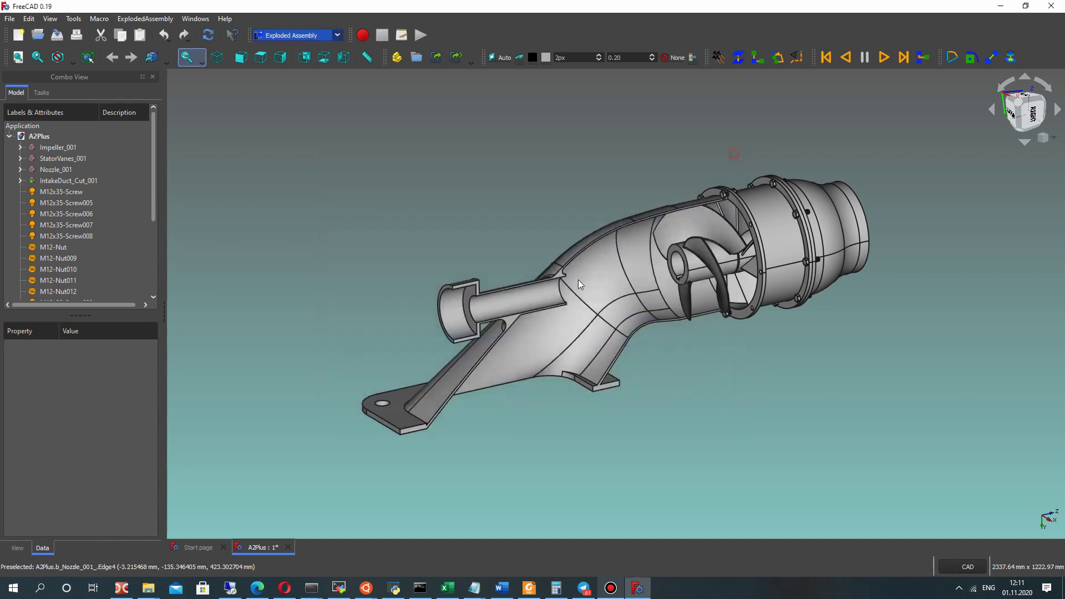
# Step: Set the display material of the intake duct to Aluminium
pyautogui.moveTo(644, 295); pyautogui.dragTo(634, 306, button='middle')
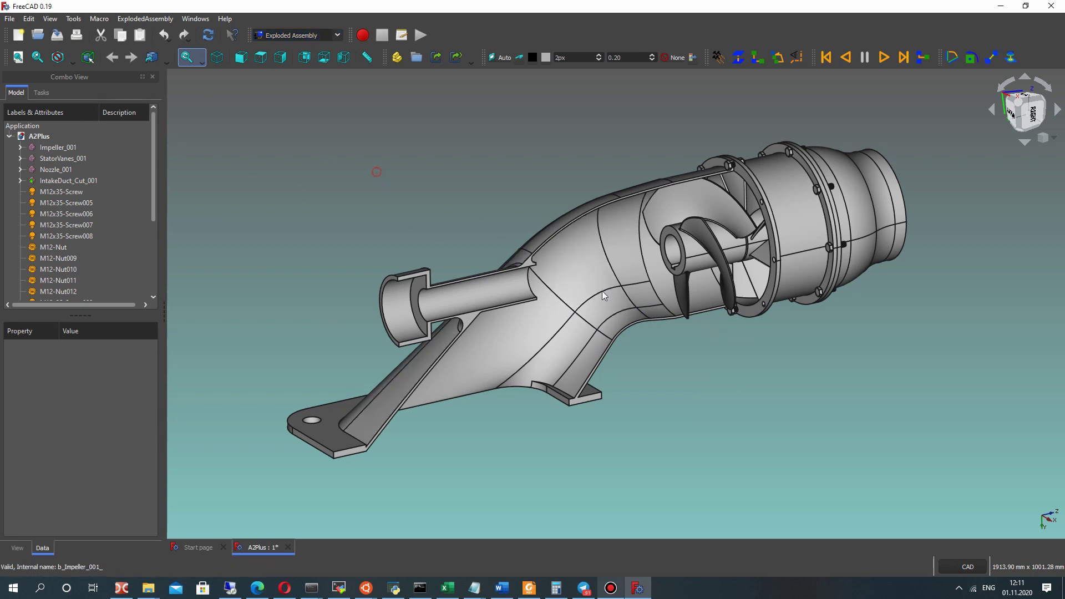
pyautogui.click(561, 255)
pyautogui.click(48, 19)
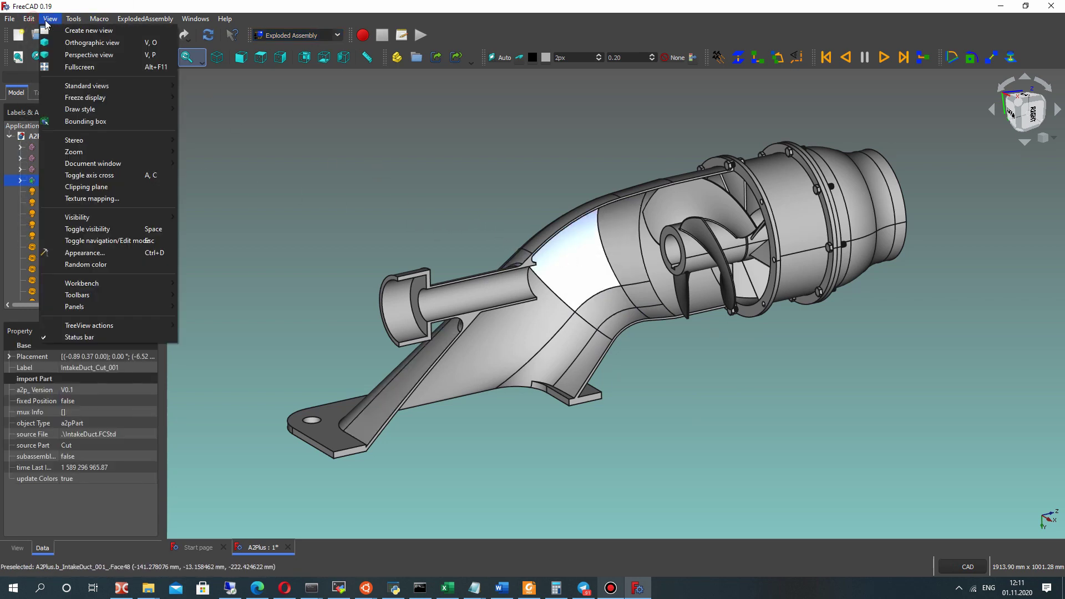
pyautogui.click(94, 253)
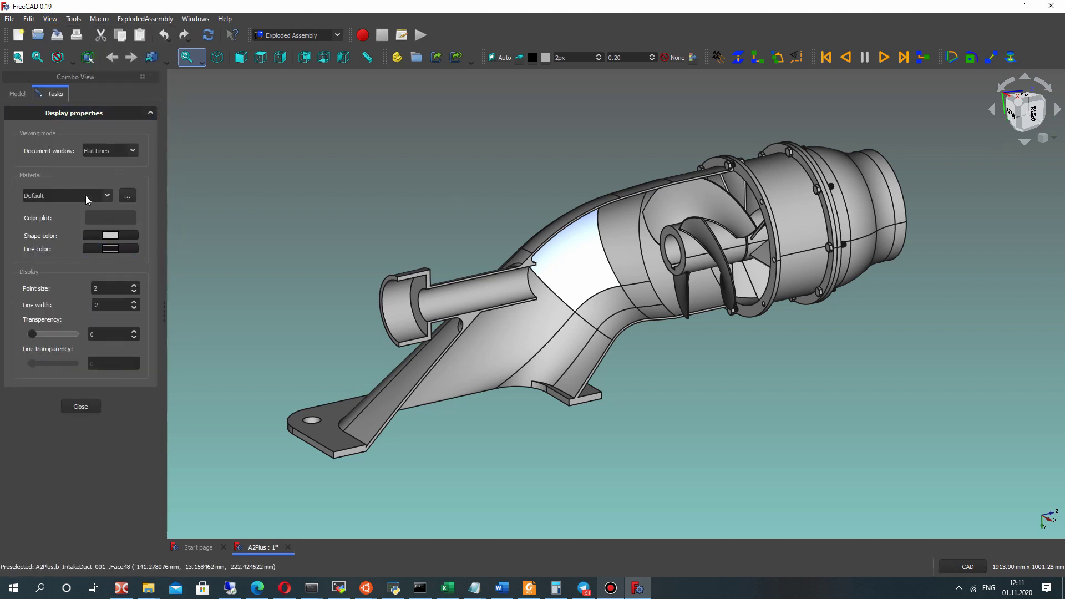
pyautogui.click(584, 171)
pyautogui.click(576, 260)
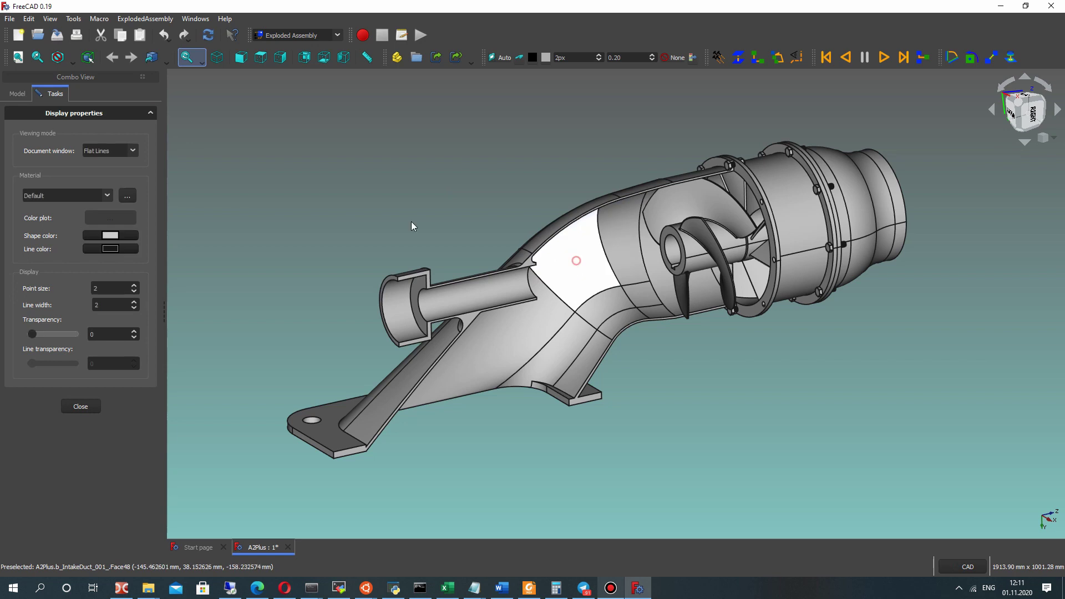
pyautogui.click(61, 195)
pyautogui.scroll(-3, 46, 248)
pyautogui.scroll(3, 45, 247)
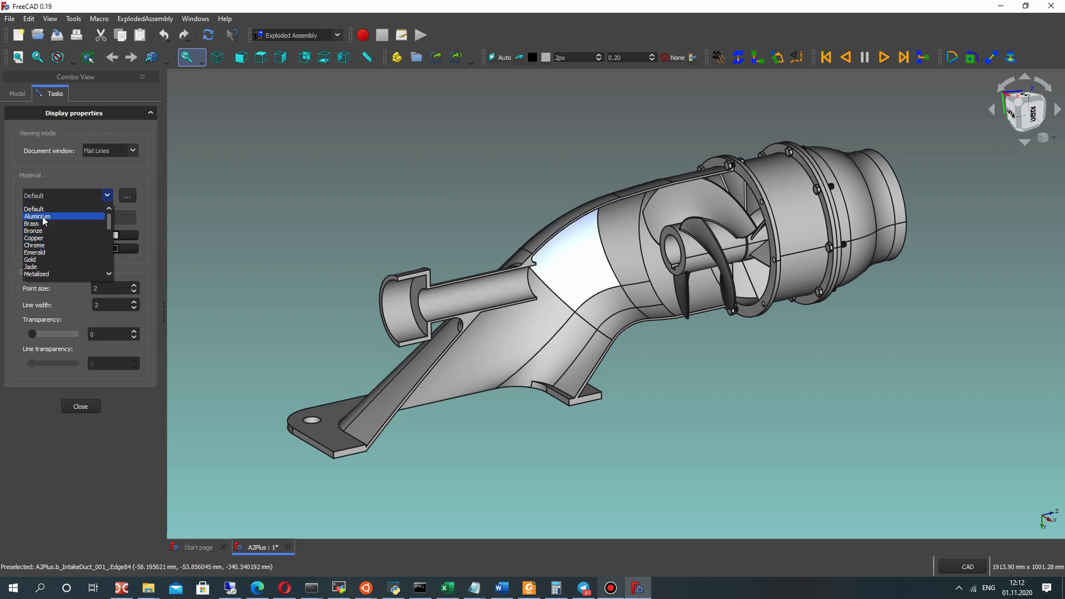
pyautogui.click(44, 217)
pyautogui.click(381, 212)
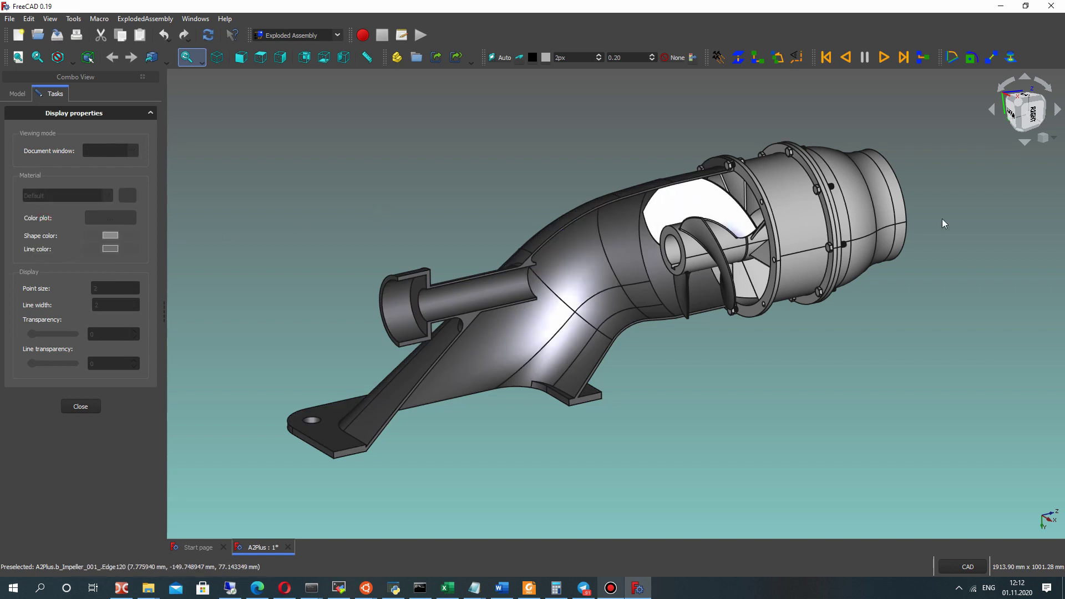
# Step: Apply the Aluminium display material to the stator vane housing and the nozzle together
pyautogui.click(857, 176)
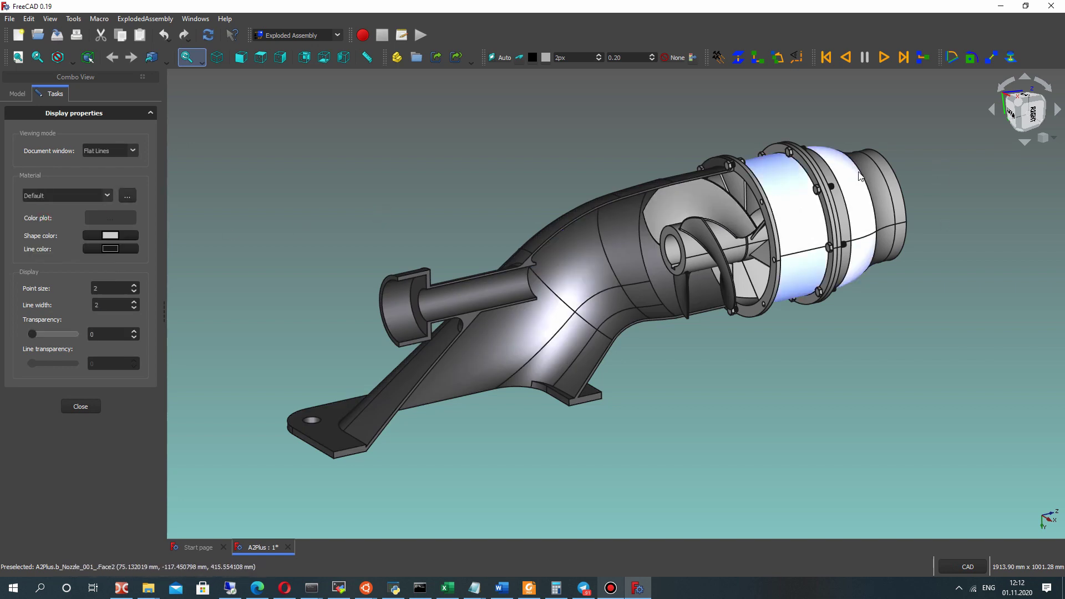
pyautogui.click(68, 195)
pyautogui.click(61, 219)
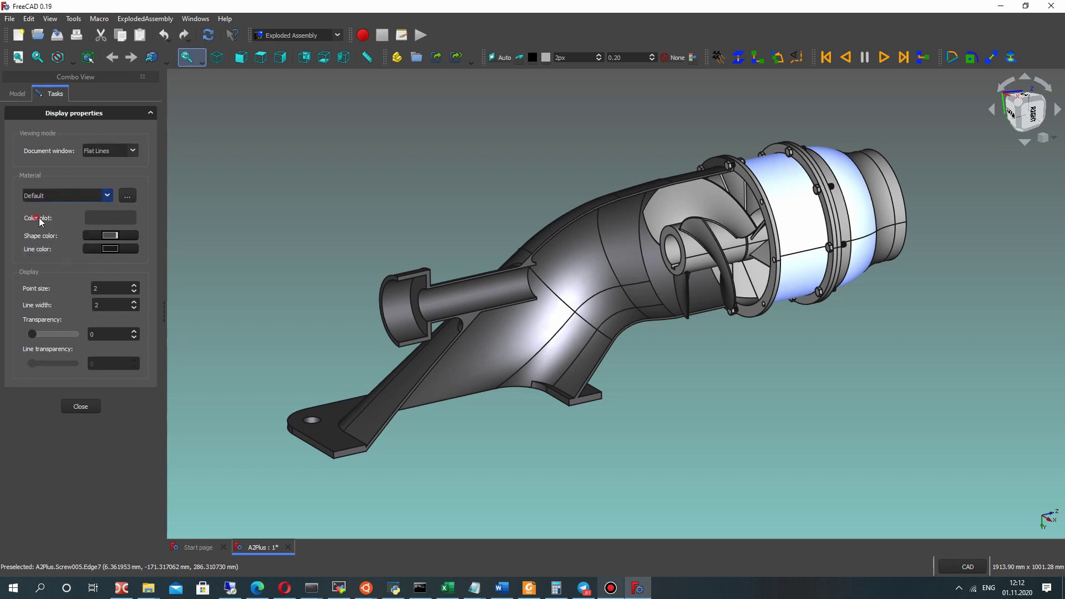
pyautogui.click(503, 169)
# Step: Set the display material of the impeller to Plaster
pyautogui.scroll(5, 644, 180)
pyautogui.click(638, 190)
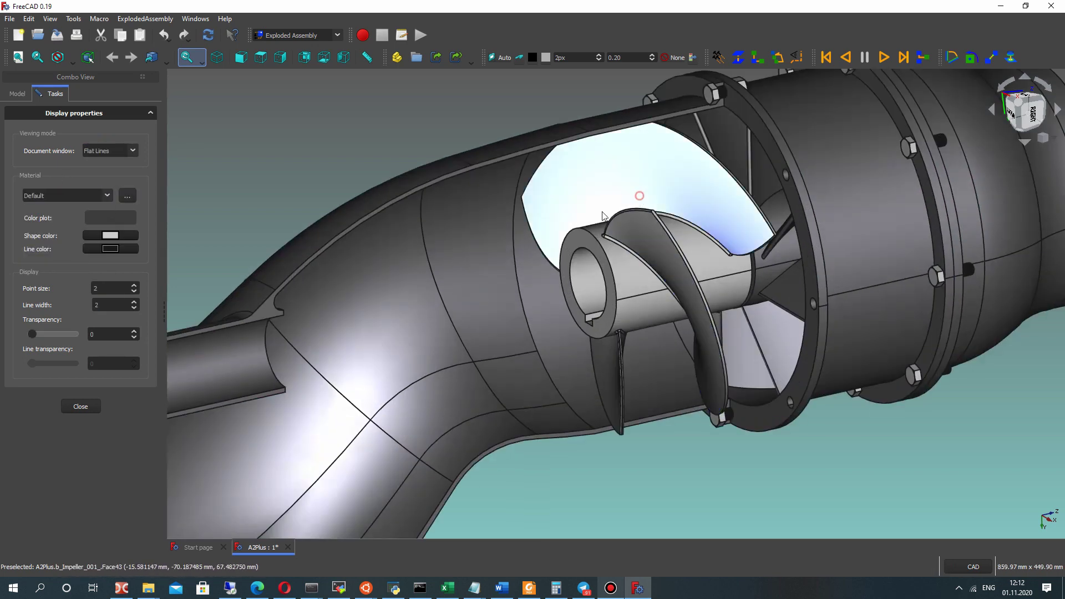
pyautogui.click(83, 199)
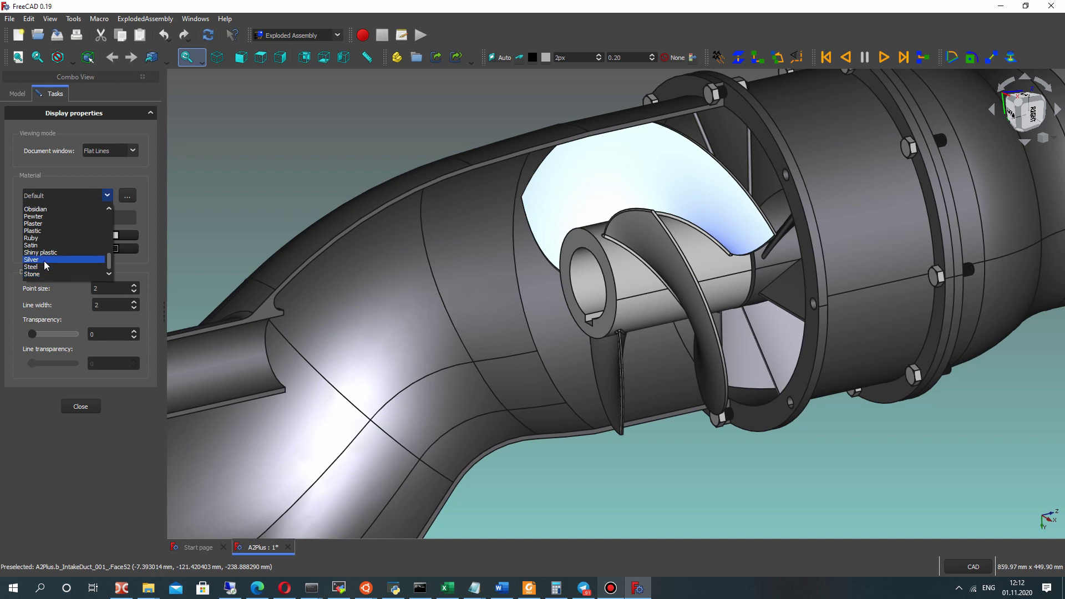
pyautogui.click(35, 223)
pyautogui.click(446, 124)
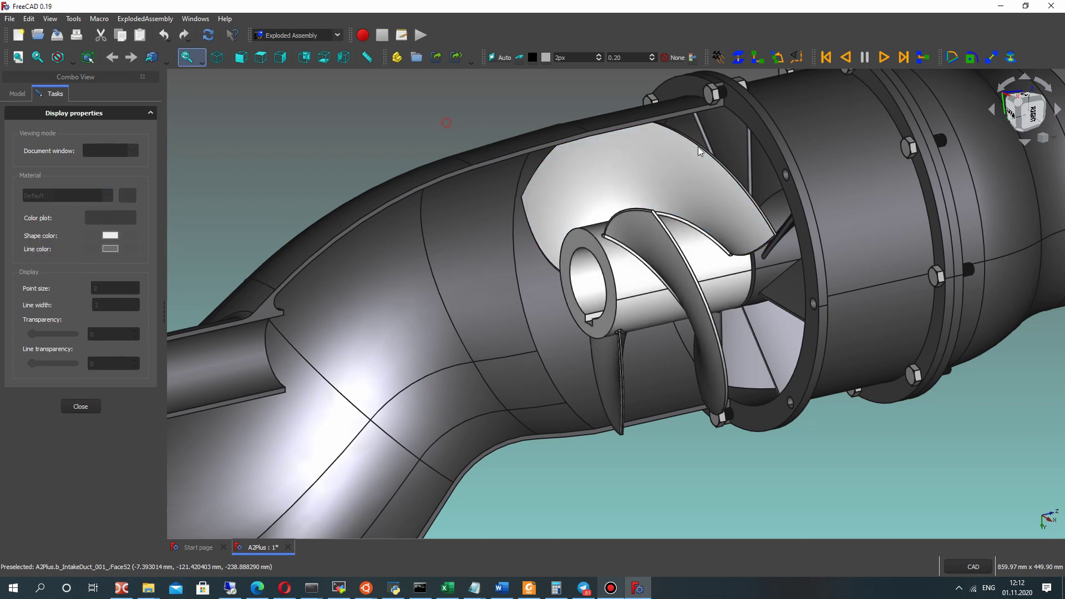
# Step: Apply the Plaster display material to all M12x35 screws and M12 nuts at once
pyautogui.moveTo(750, 138); pyautogui.dragTo(661, 247, button='middle')
pyautogui.click(18, 93)
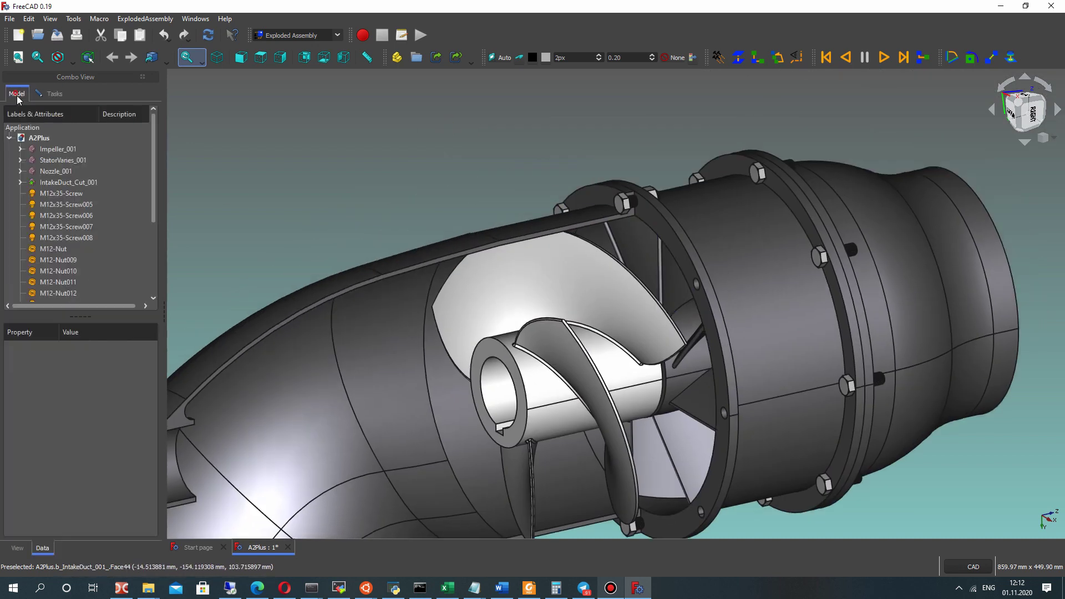
pyautogui.click(58, 190)
pyautogui.scroll(-2, 54, 222)
pyautogui.keyDown('shift'); pyautogui.click(70, 281); pyautogui.keyUp('shift')
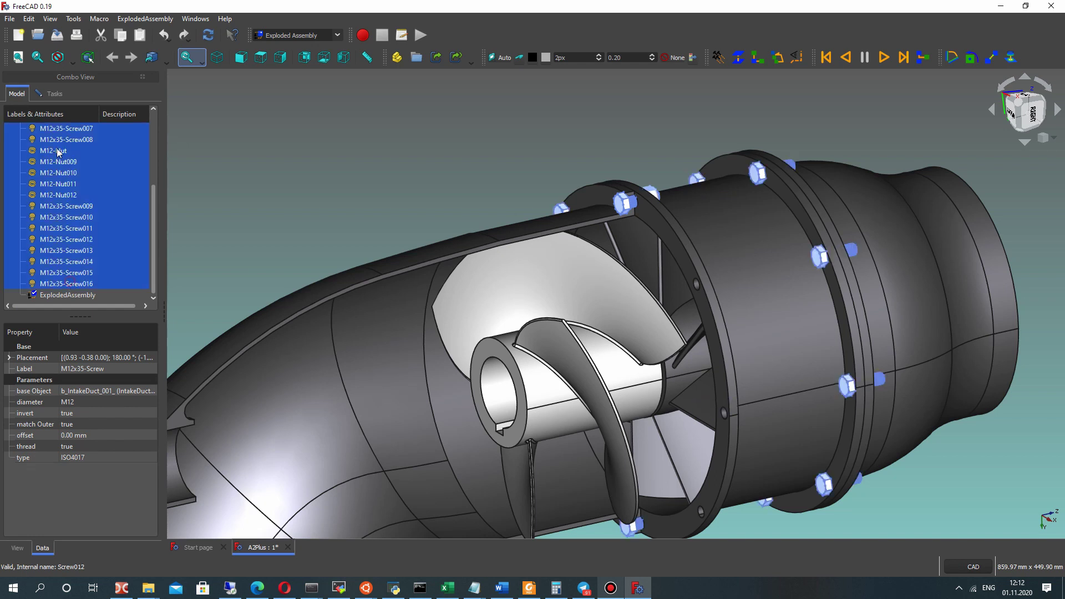
pyautogui.click(59, 91)
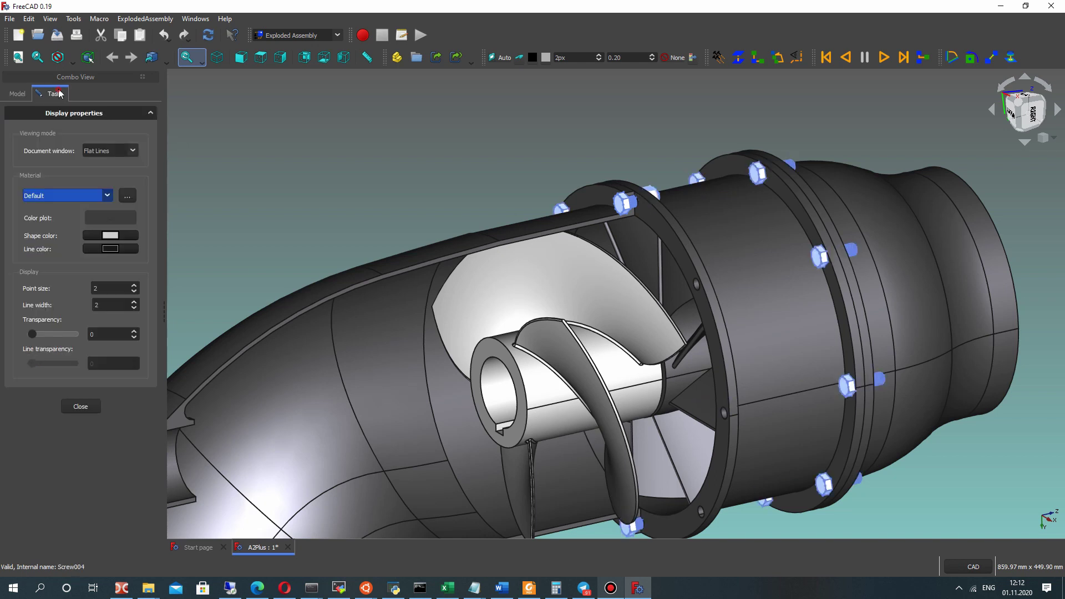
pyautogui.click(91, 201)
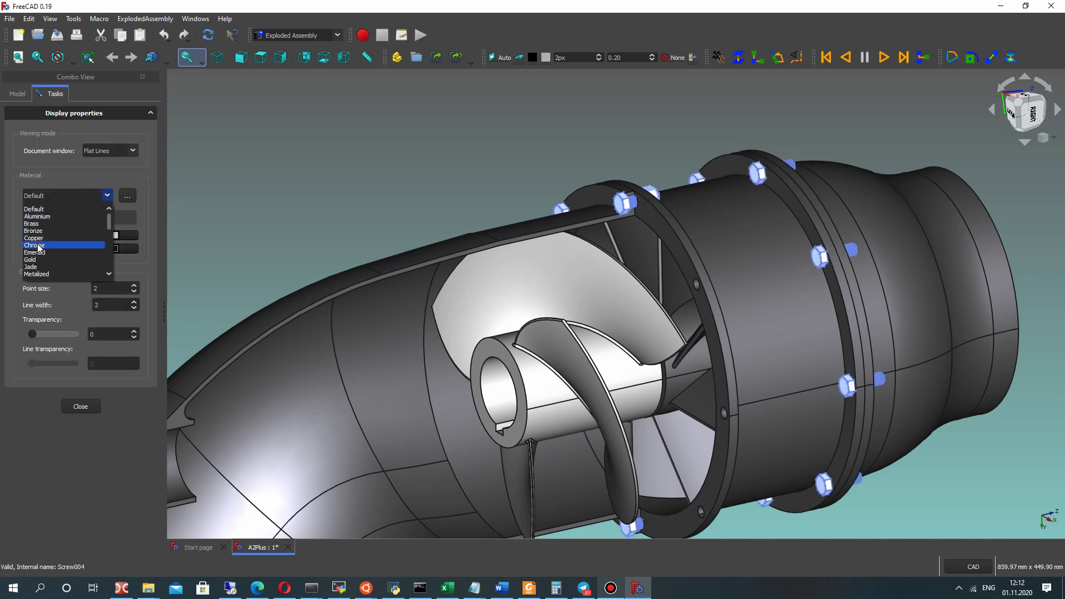
pyautogui.click(39, 221)
pyautogui.click(476, 160)
# Step: Check the ExplodedAssembly object in the model tree and view the assembly from the duct side and the nozzle side
pyautogui.scroll(-2, 558, 280)
pyautogui.moveTo(559, 280); pyautogui.dragTo(523, 254, button='middle')
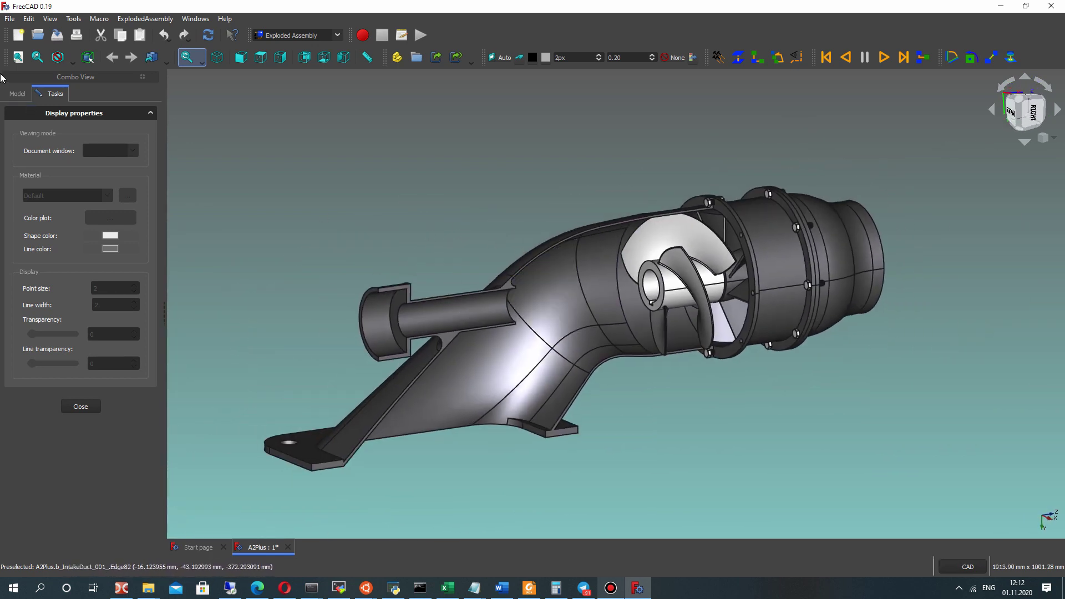
pyautogui.click(16, 93)
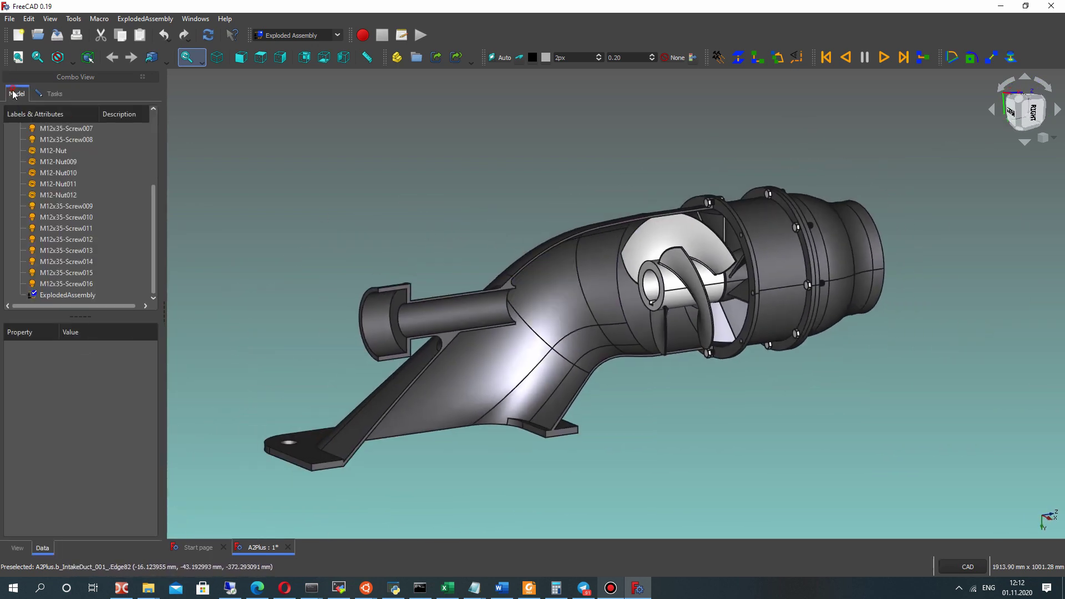
pyautogui.click(64, 295)
pyautogui.click(610, 180)
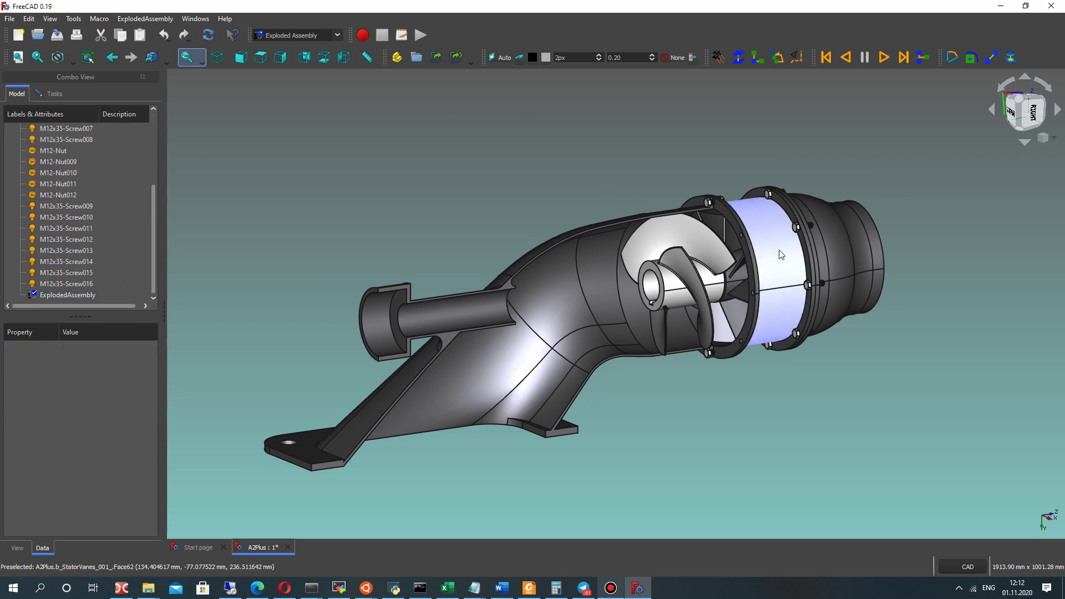
pyautogui.moveTo(915, 231); pyautogui.dragTo(800, 248, button='middle')
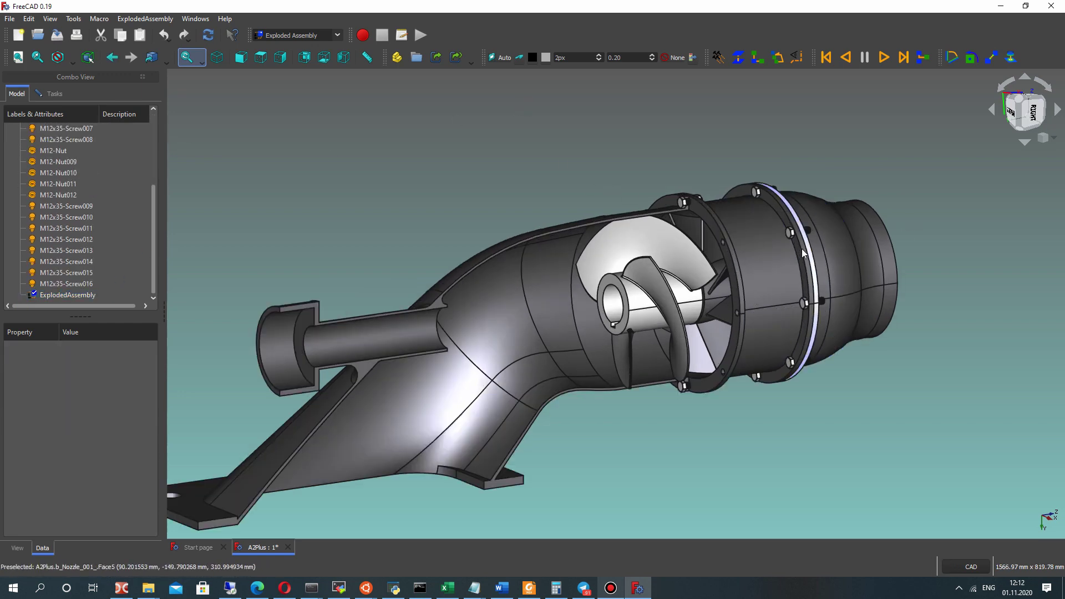
pyautogui.moveTo(852, 327); pyautogui.dragTo(670, 205, button='middle')
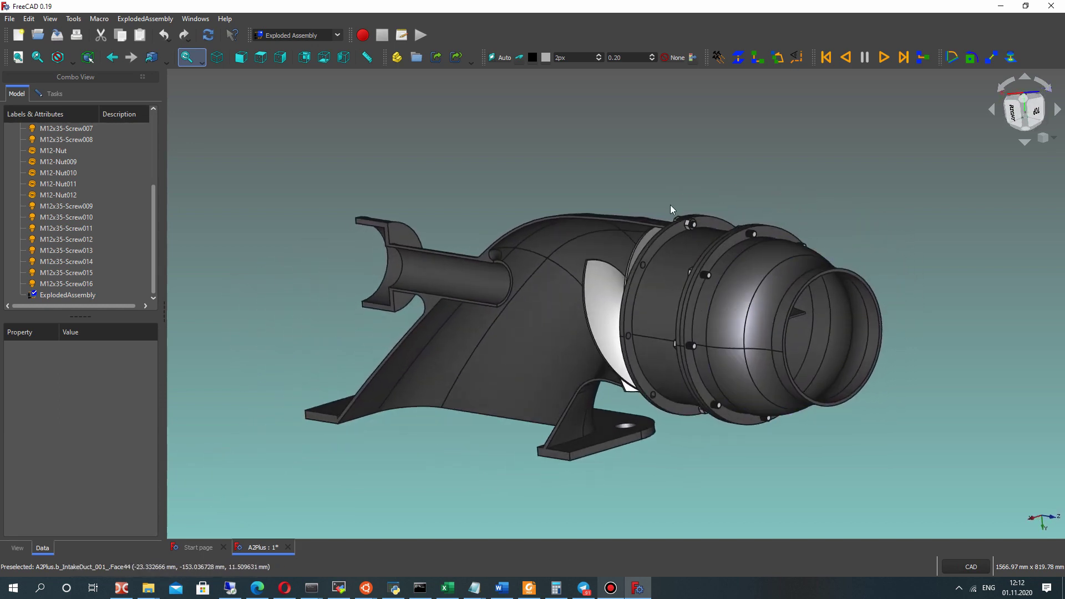
# Step: Examine the nuts and screw threads on the housing flanges up close, including the M12-Nut object
pyautogui.scroll(6, 670, 205)
pyautogui.moveTo(738, 255); pyautogui.dragTo(700, 288, button='middle')
pyautogui.moveTo(560, 385); pyautogui.dragTo(893, 314, button='middle')
pyautogui.scroll(-3, 800, 308)
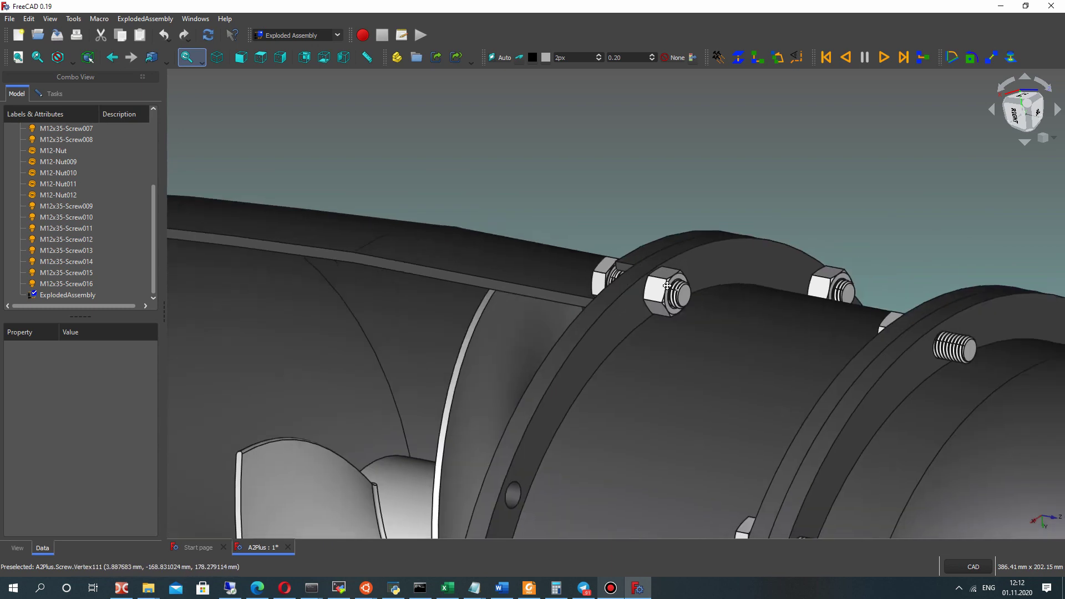
pyautogui.scroll(2, 667, 281)
pyautogui.scroll(3, 667, 281)
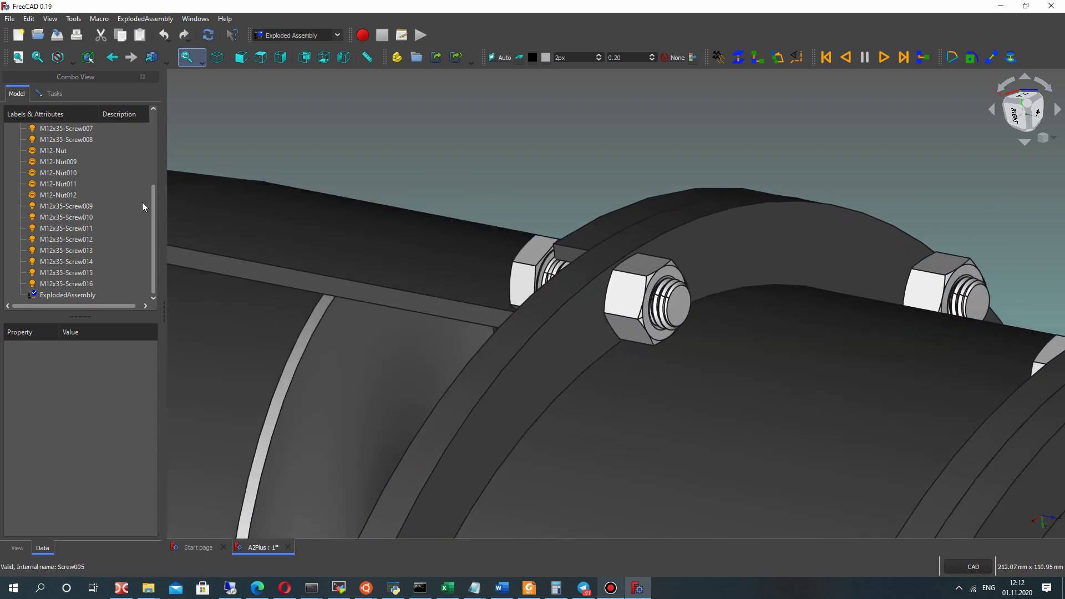
pyautogui.click(664, 277)
pyautogui.click(827, 110)
pyautogui.scroll(1, 658, 252)
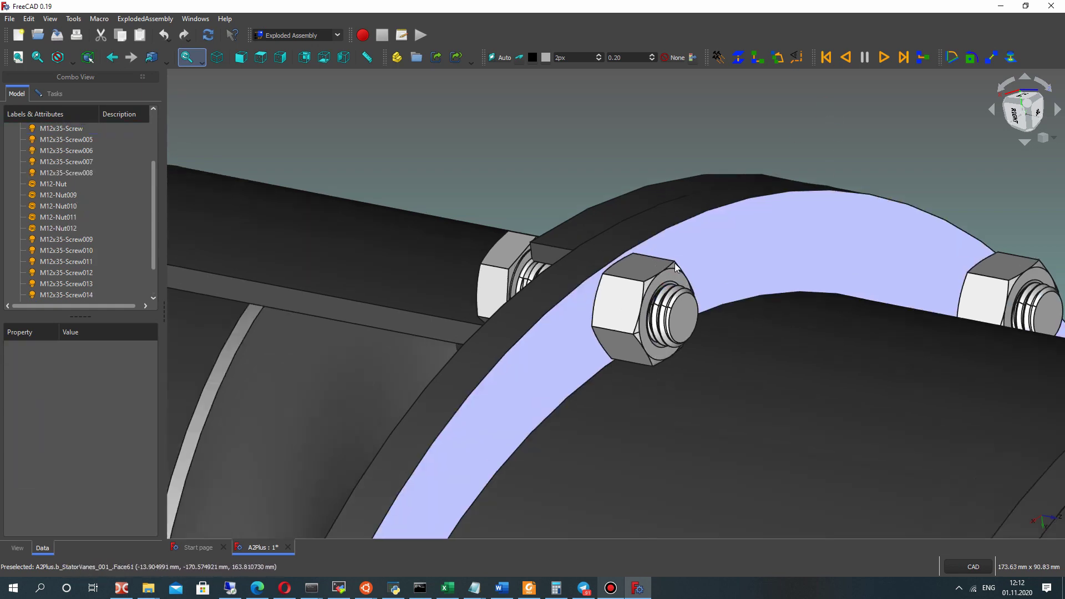
pyautogui.scroll(4, 668, 277)
pyautogui.click(655, 303)
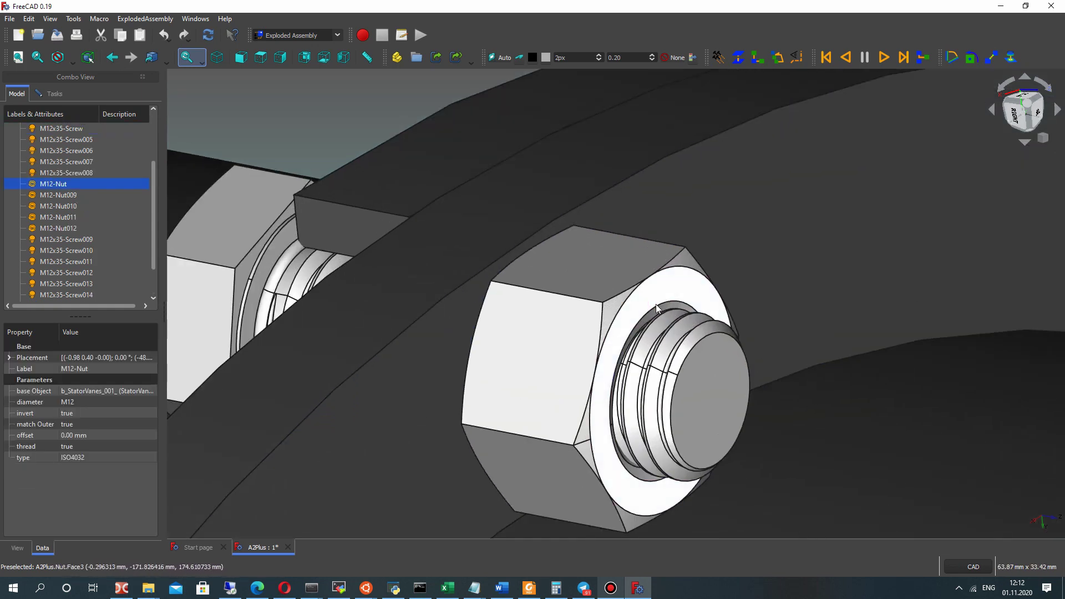
pyautogui.scroll(-4, 644, 187)
pyautogui.click(534, 108)
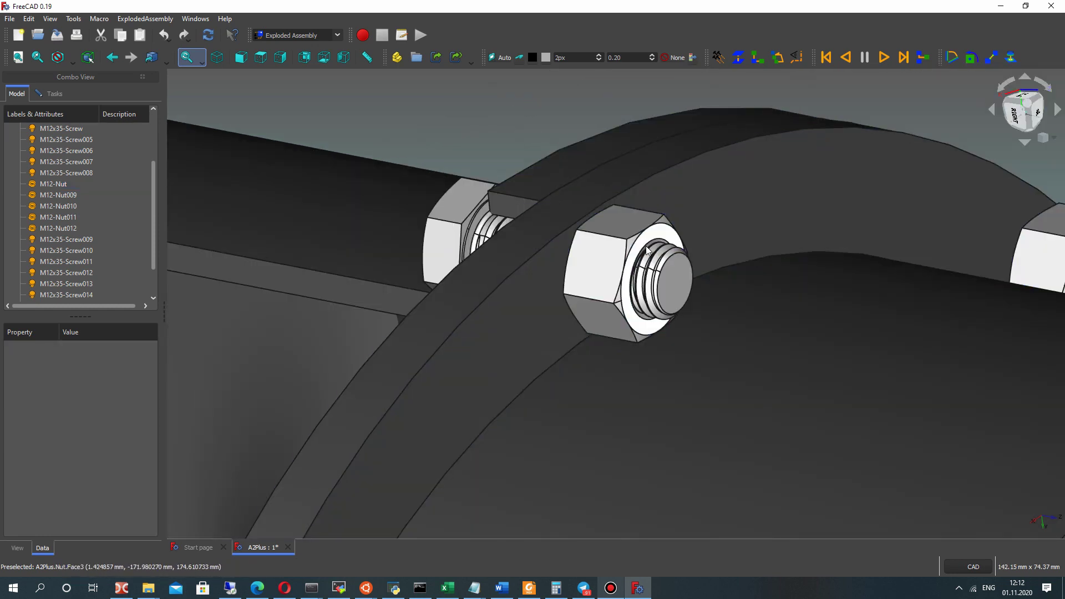
# Step: Select the outer ring faces of all five M12 nuts on the flange between the intake duct and the stator housing
pyautogui.click(645, 245)
pyautogui.scroll(-3, 921, 252)
pyautogui.moveTo(966, 258); pyautogui.dragTo(597, 283, button='middle')
pyautogui.scroll(4, 521, 275)
pyautogui.keyDown('ctrl'); pyautogui.click(576, 266); pyautogui.keyUp('ctrl')
pyautogui.scroll(-5, 890, 363)
pyautogui.moveTo(969, 317); pyautogui.dragTo(630, 192, button='middle')
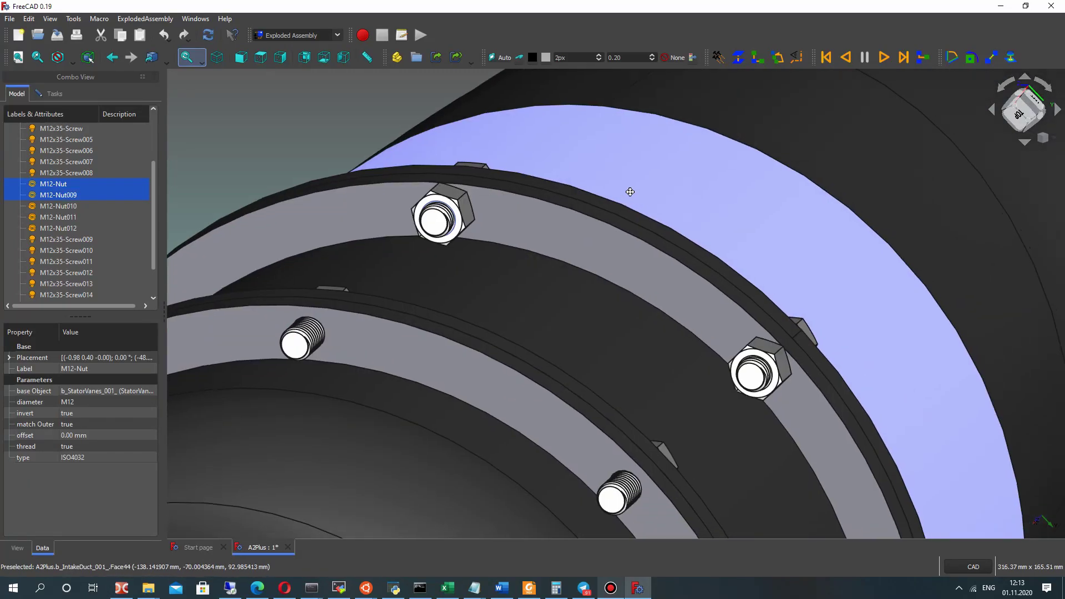
pyautogui.scroll(5, 721, 333)
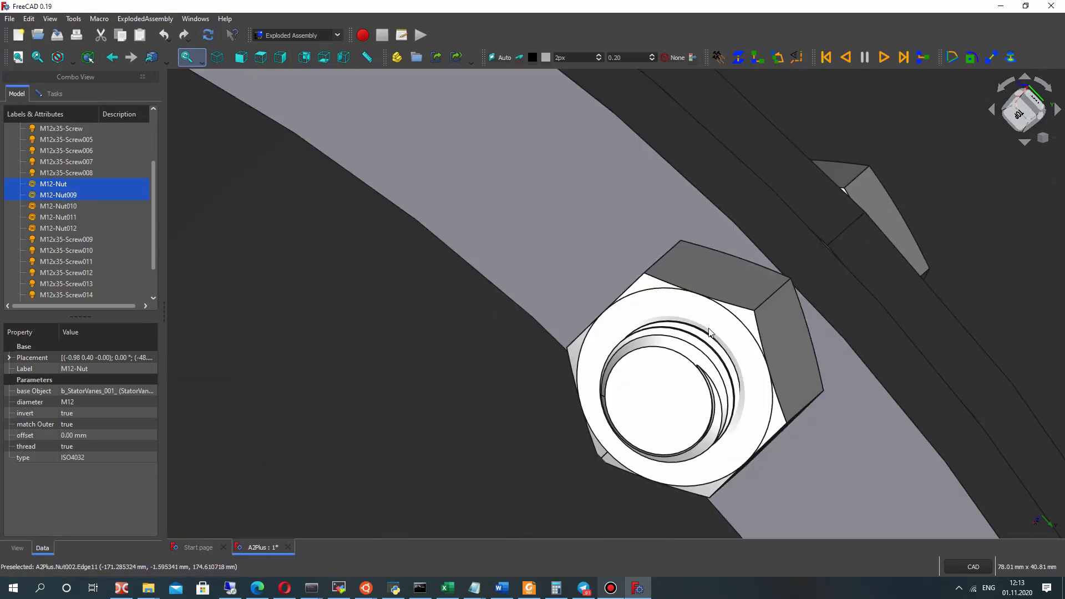
pyautogui.scroll(-8, 723, 285)
pyautogui.scroll(10, 682, 228)
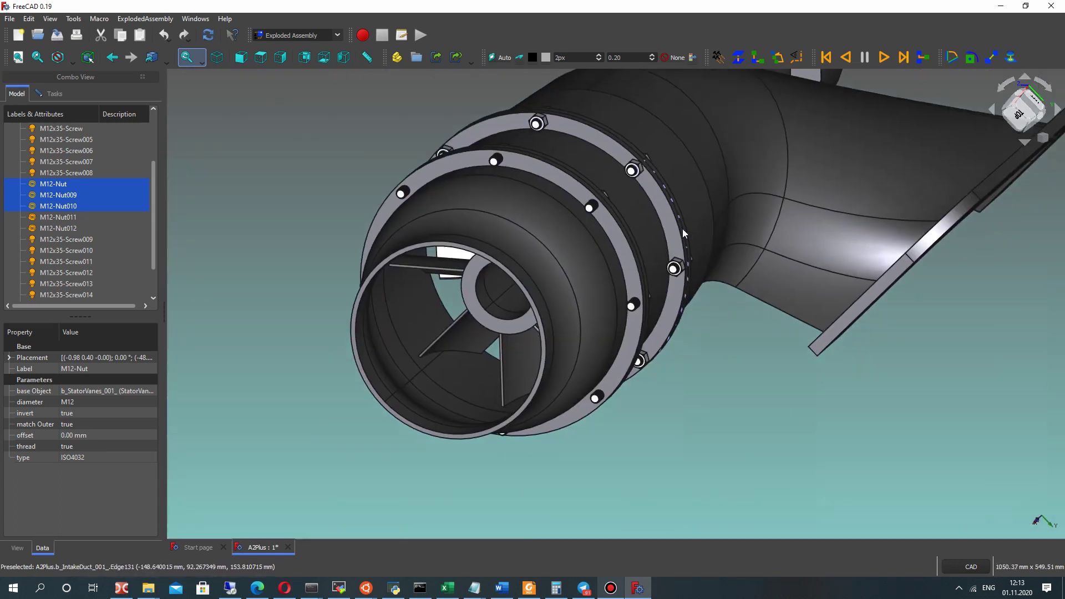
pyautogui.scroll(2, 679, 282)
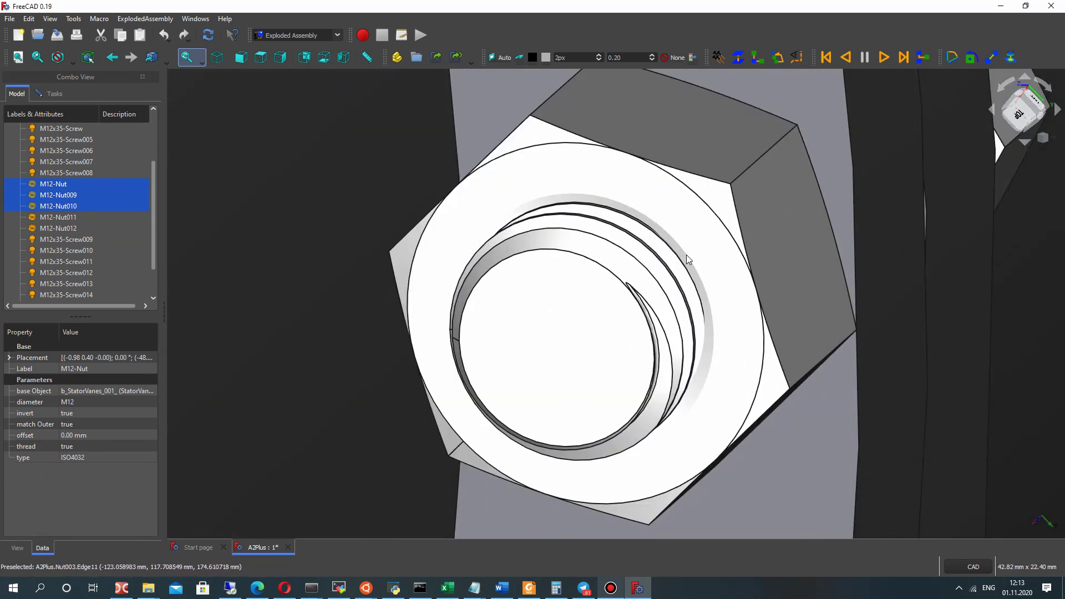
pyautogui.keyDown('ctrl'); pyautogui.click(686, 255); pyautogui.keyUp('ctrl')
pyautogui.scroll(-8, 685, 255)
pyautogui.moveTo(697, 339); pyautogui.dragTo(661, 268, button='middle')
pyautogui.scroll(8, 662, 271)
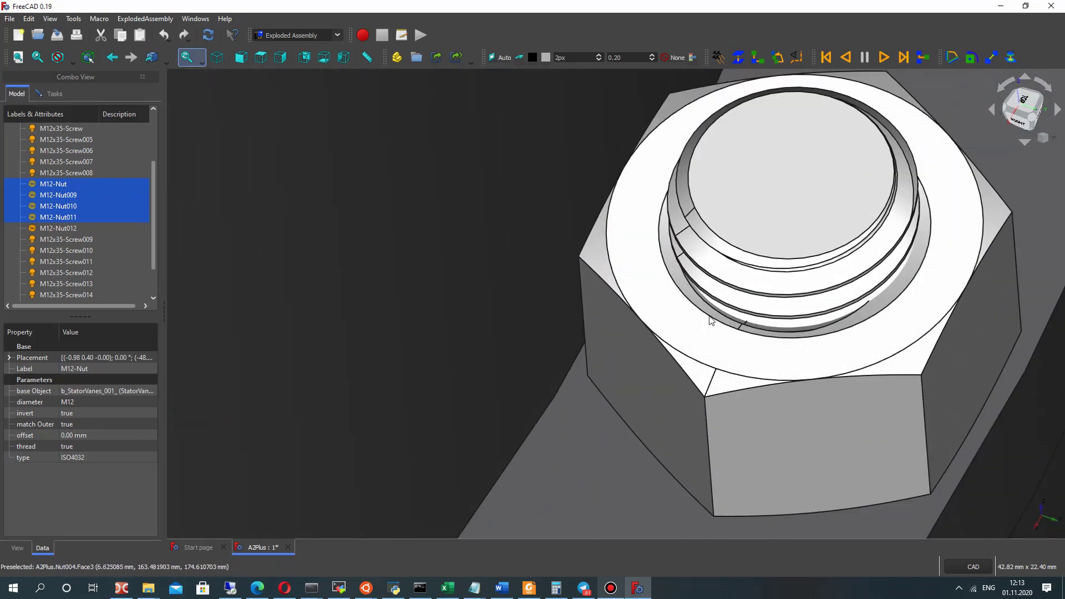
pyautogui.keyDown('ctrl'); pyautogui.click(712, 319); pyautogui.keyUp('ctrl')
pyautogui.scroll(-10, 654, 267)
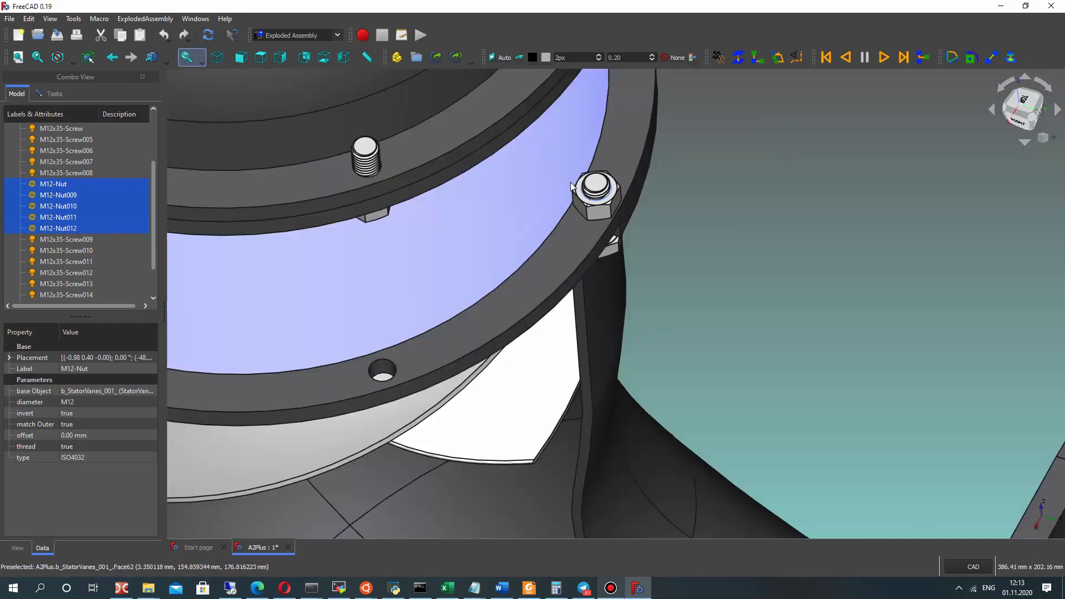
# Step: Create a bolt group from the five selected nut faces
pyautogui.moveTo(478, 131); pyautogui.dragTo(760, 166, button='middle')
pyautogui.moveTo(549, 255); pyautogui.dragTo(652, 243, button='middle')
pyautogui.scroll(-2, 479, 350)
pyautogui.scroll(1, 652, 244)
pyautogui.scroll(2, 653, 244)
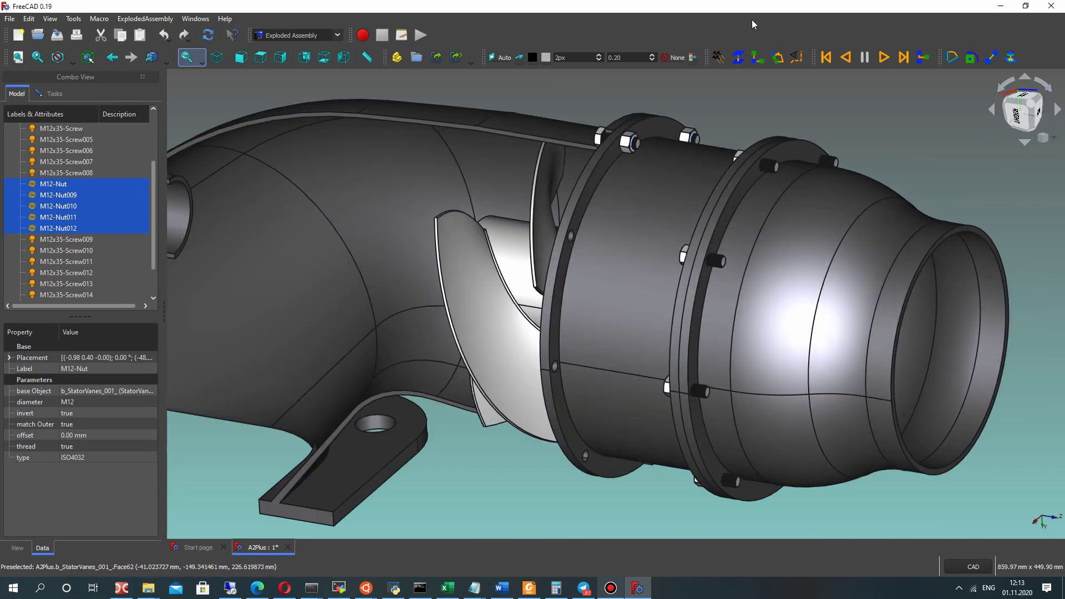
pyautogui.click(718, 57)
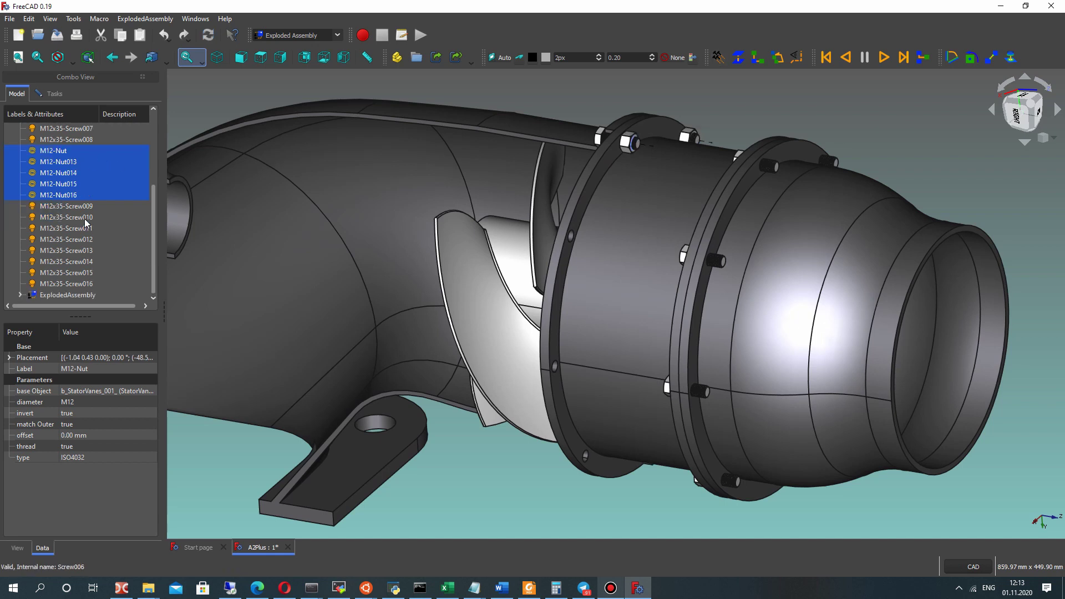
# Step: Inspect the properties of ExplodedAssembly and its BoltGroup, including the trajectory line it contains
pyautogui.click(58, 294)
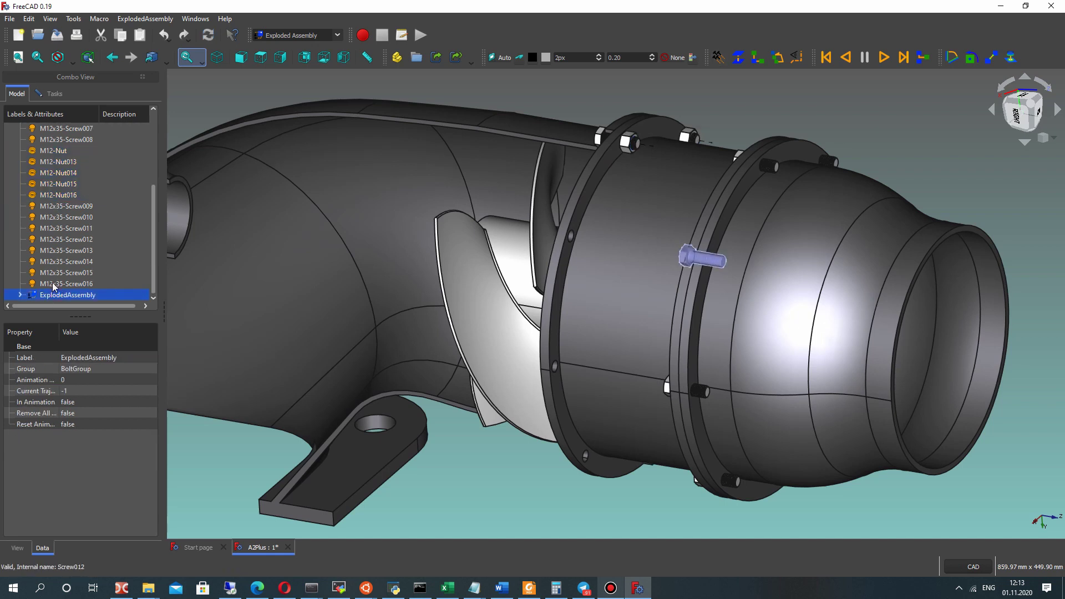
pyautogui.click(19, 294)
pyautogui.click(66, 294)
pyautogui.click(31, 295)
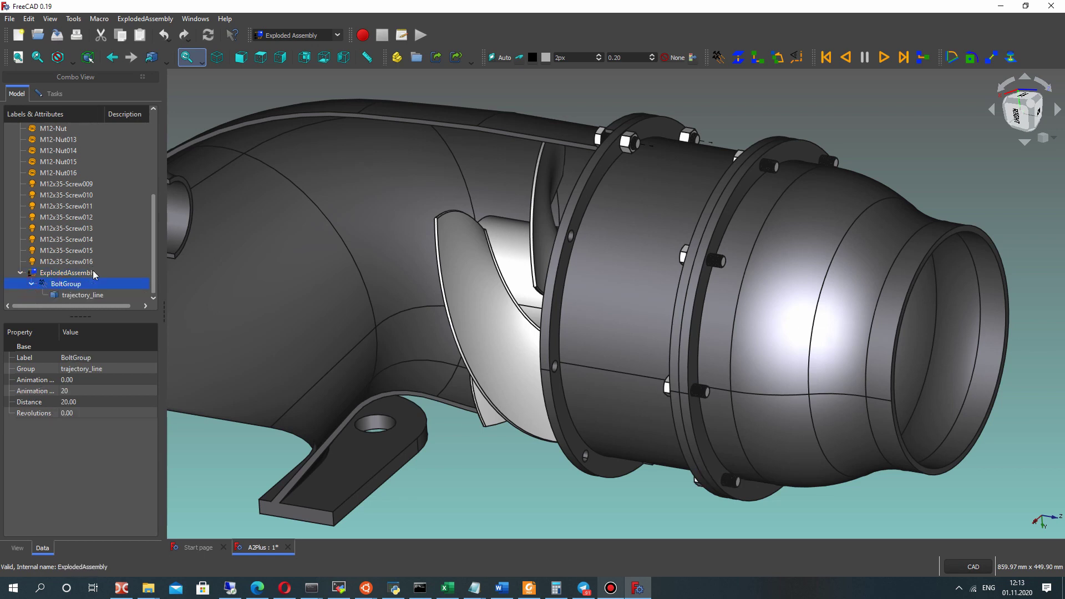
pyautogui.click(31, 284)
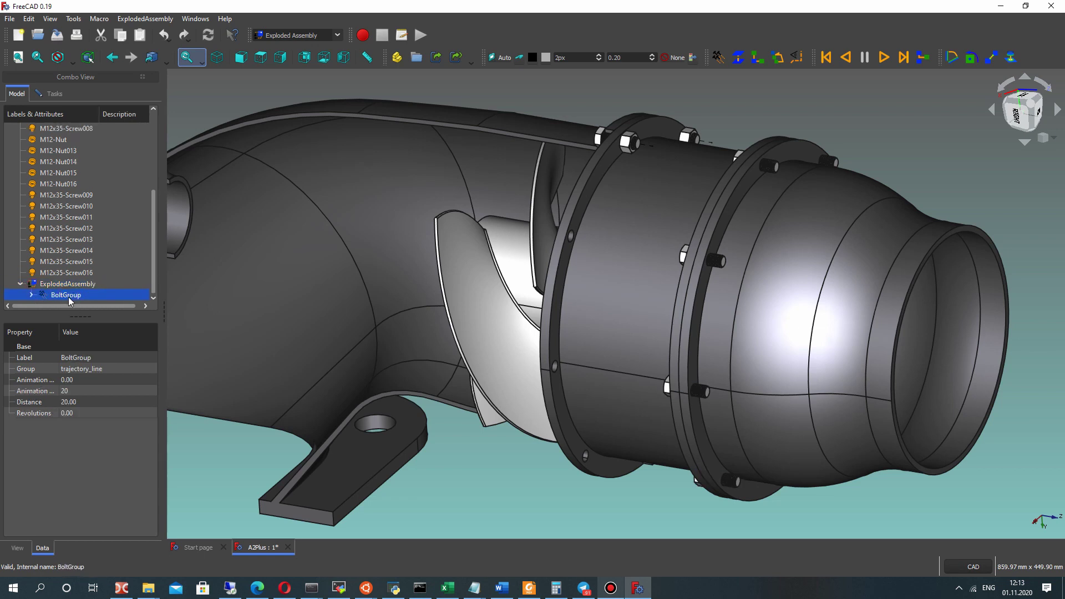
# Step: Run the assembly animation of the nuts with the flanges in side view
pyautogui.scroll(-2, 612, 341)
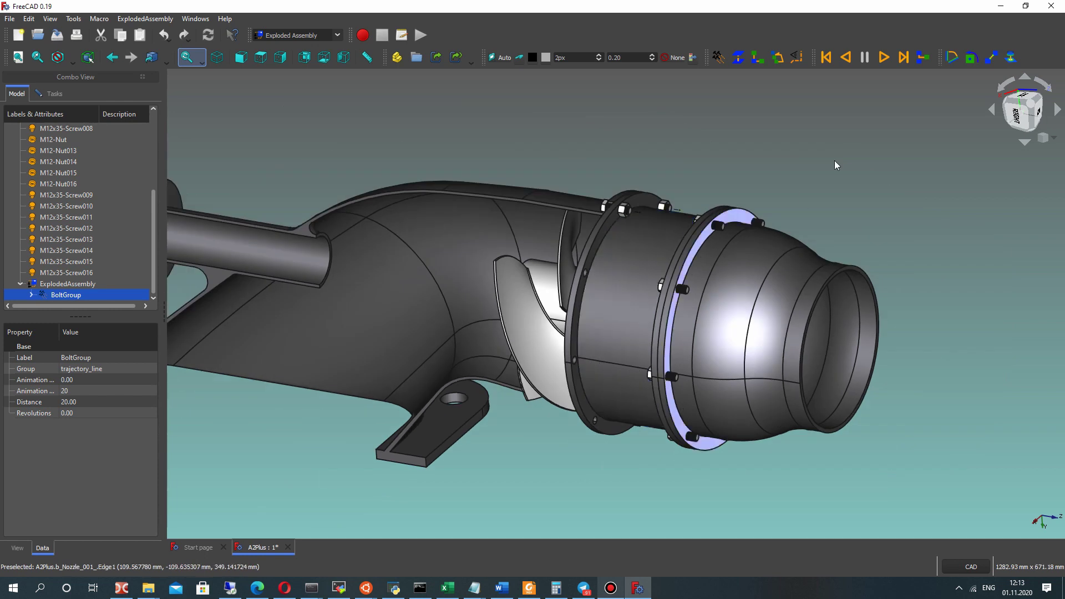
pyautogui.moveTo(574, 345); pyautogui.dragTo(629, 328, button='middle')
pyautogui.scroll(3, 708, 233)
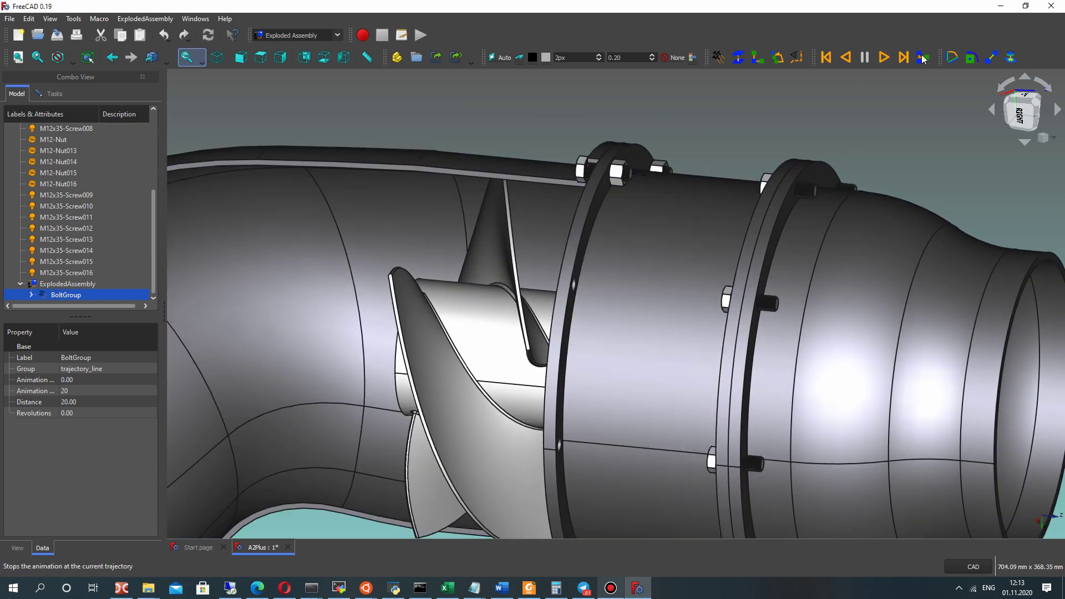
pyautogui.click(893, 58)
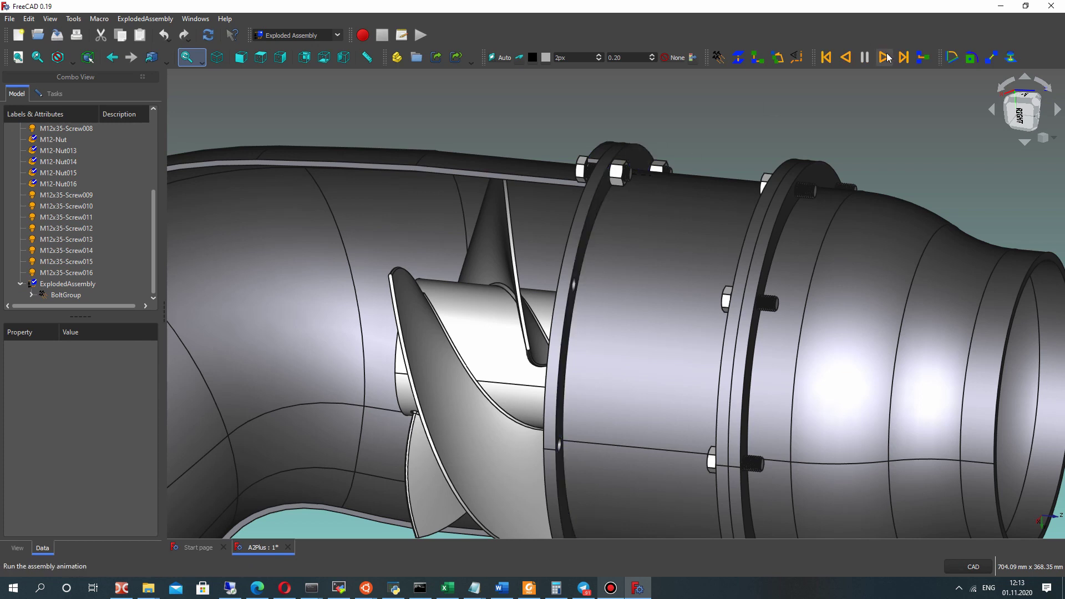
# Step: Set BoltGroup's revolutions to -2 and its distance to 40
pyautogui.click(65, 294)
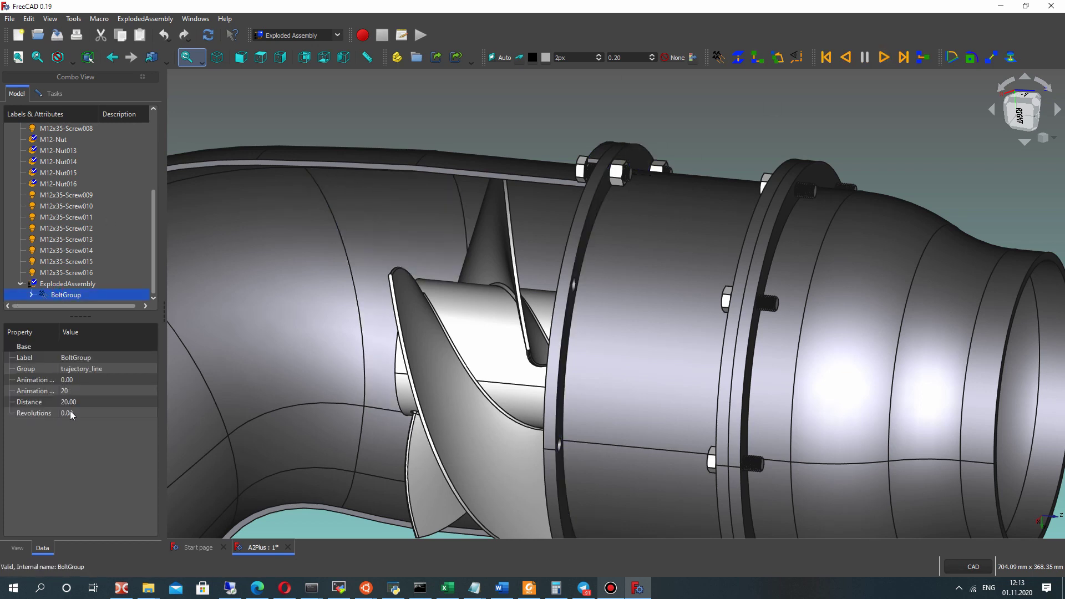
pyautogui.write('-2')
pyautogui.press('Return')
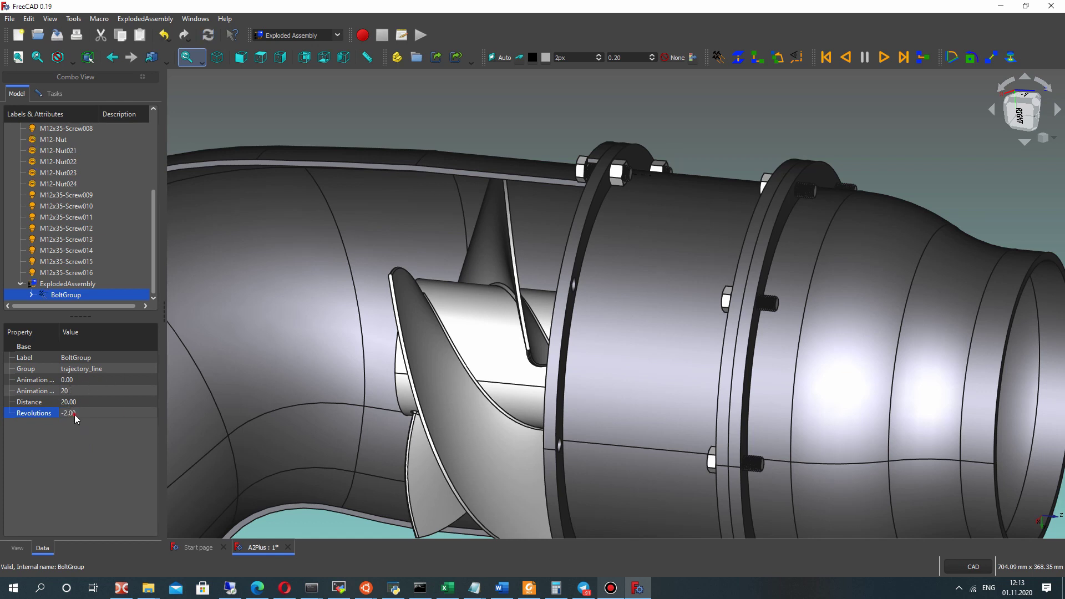
pyautogui.click(78, 466)
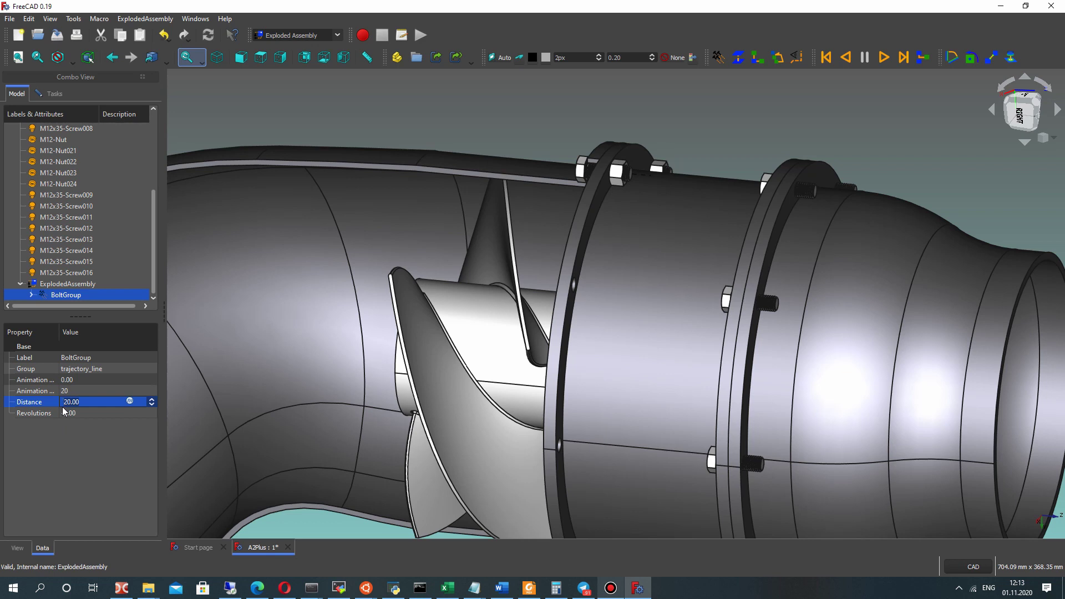
pyautogui.press('Return')
# Step: Set BoltGroup's animation step time to 0.01 and its animation steps to 60
pyautogui.click(77, 380)
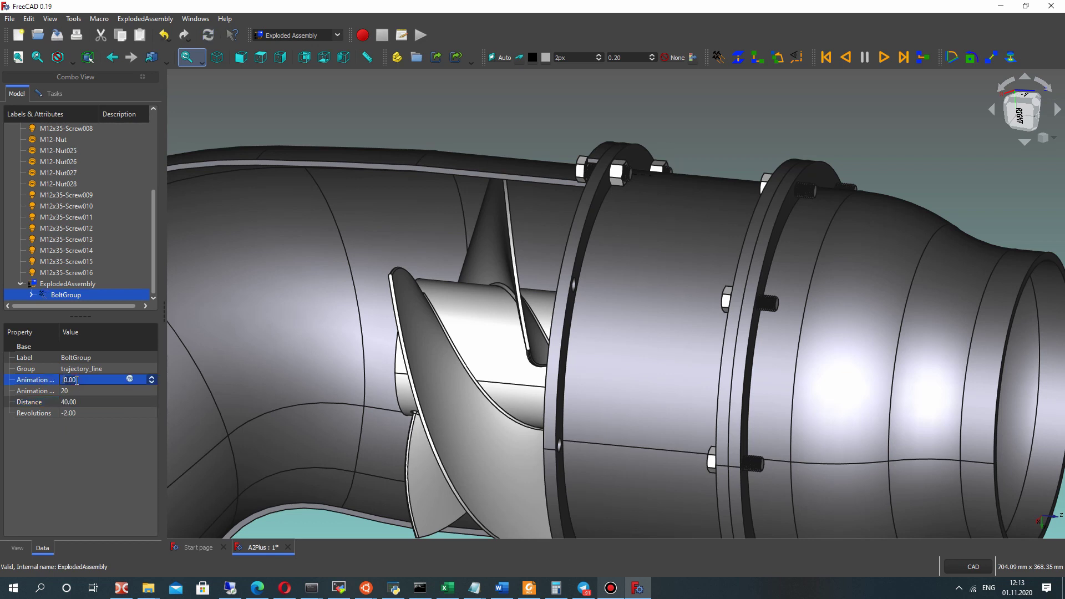
pyautogui.moveTo(59, 331); pyautogui.dragTo(93, 330)
pyautogui.click(105, 380)
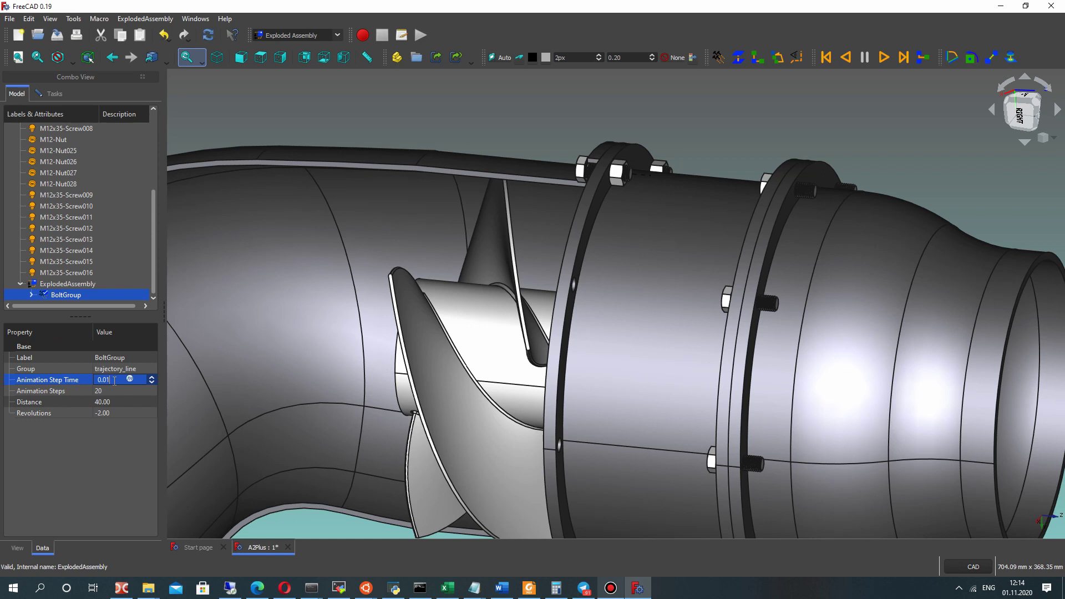
pyautogui.click(108, 391)
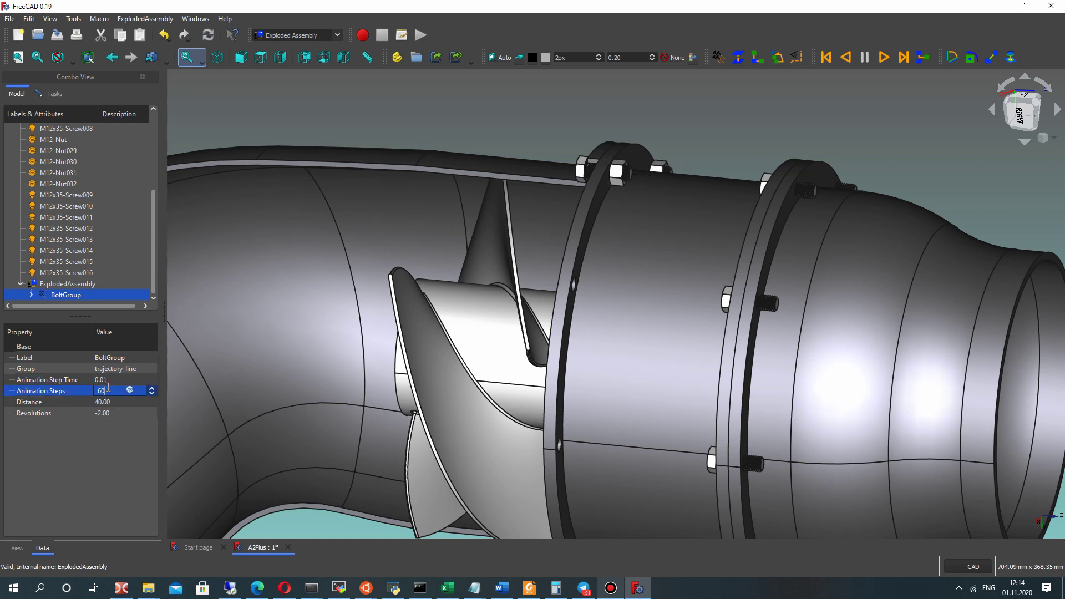
# Step: Return the assembly animation to its start, then run it forward and in reverse
pyautogui.click(827, 60)
pyautogui.click(885, 58)
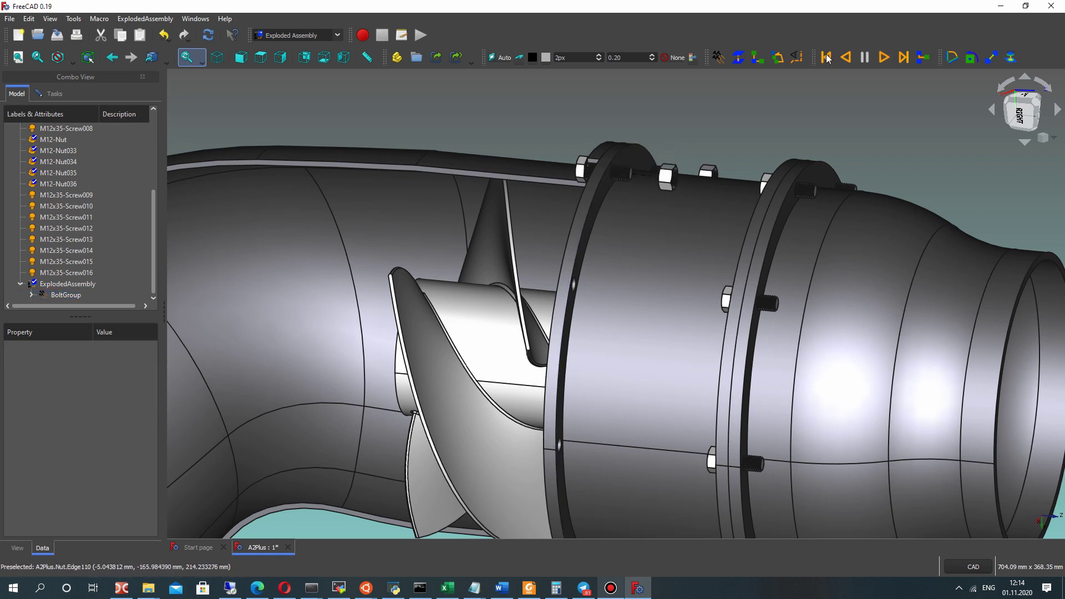
pyautogui.click(848, 60)
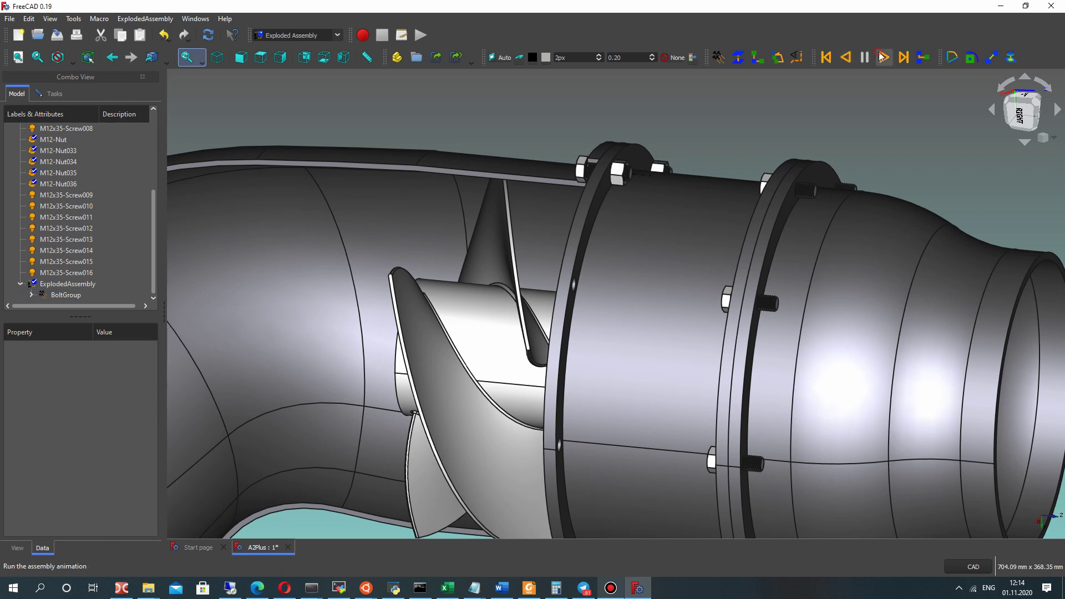
# Step: Review the properties of ExplodedAssembly and BoltGroup in the model tree
pyautogui.click(69, 286)
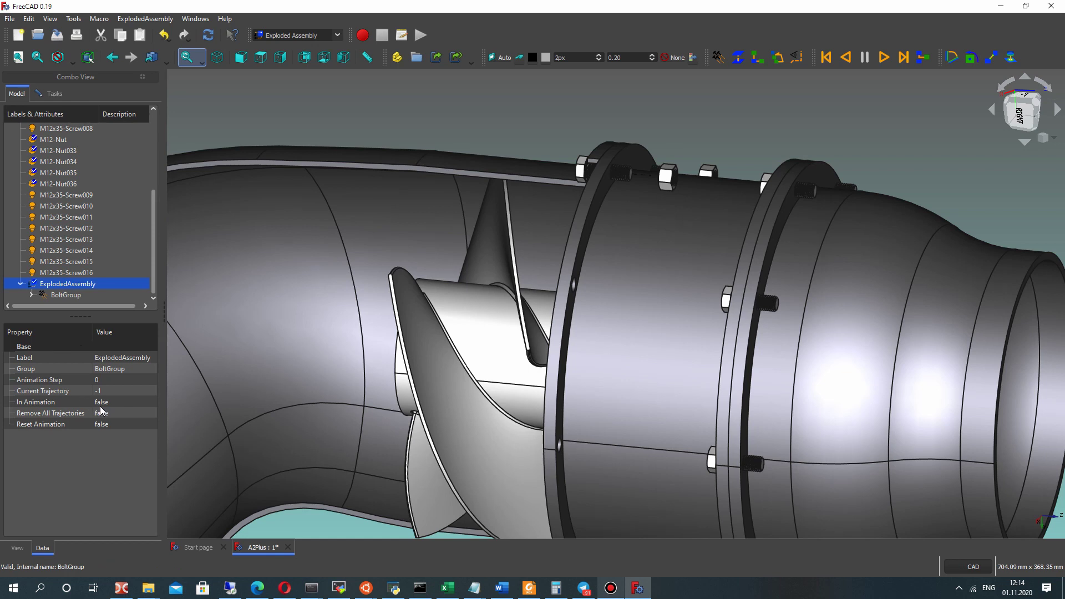
pyautogui.click(54, 297)
pyautogui.scroll(-1, 74, 261)
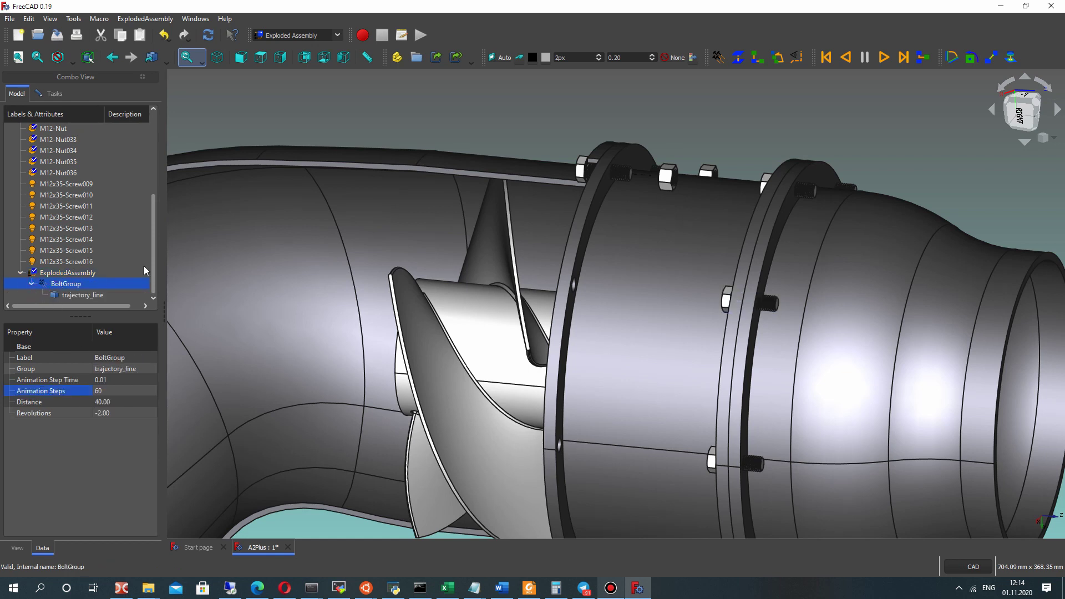
# Step: Play the nut animation in reverse and forward again, watching the screws and nuts at the duct flange up close
pyautogui.scroll(5, 665, 124)
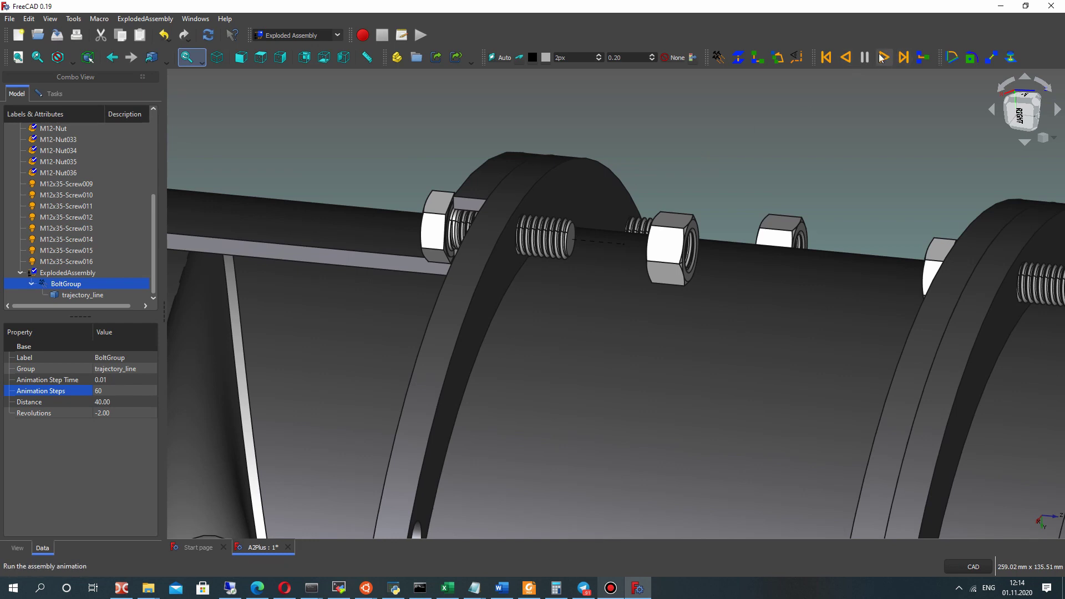
pyautogui.click(845, 57)
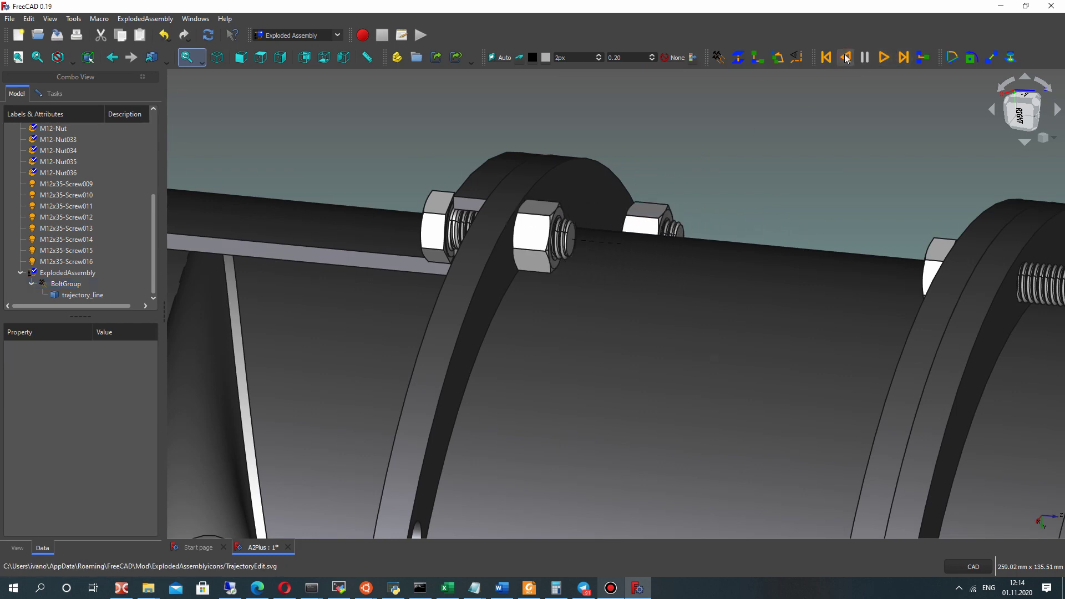
pyautogui.click(883, 57)
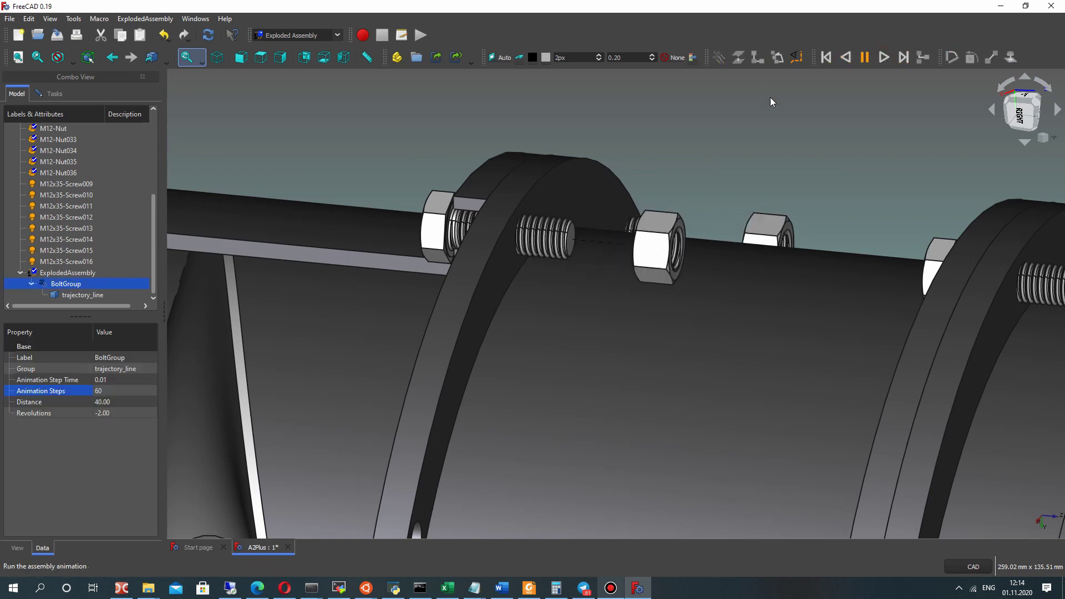
pyautogui.scroll(-2, 543, 294)
pyautogui.scroll(-5, 543, 294)
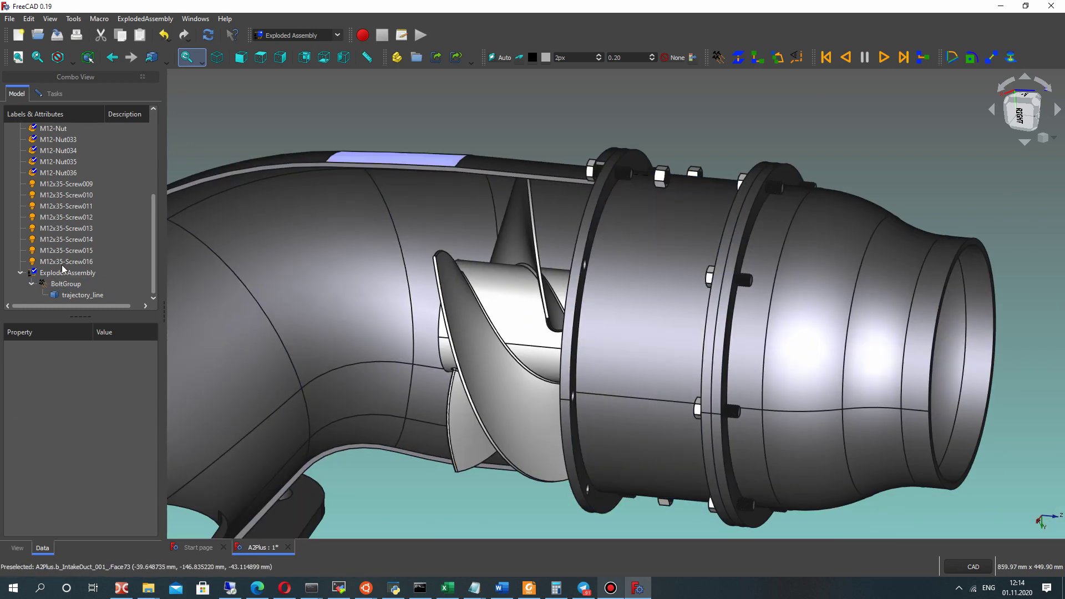
# Step: Check BoltGroup's animation settings, collapse it in the model tree and clear the selection
pyautogui.click(46, 284)
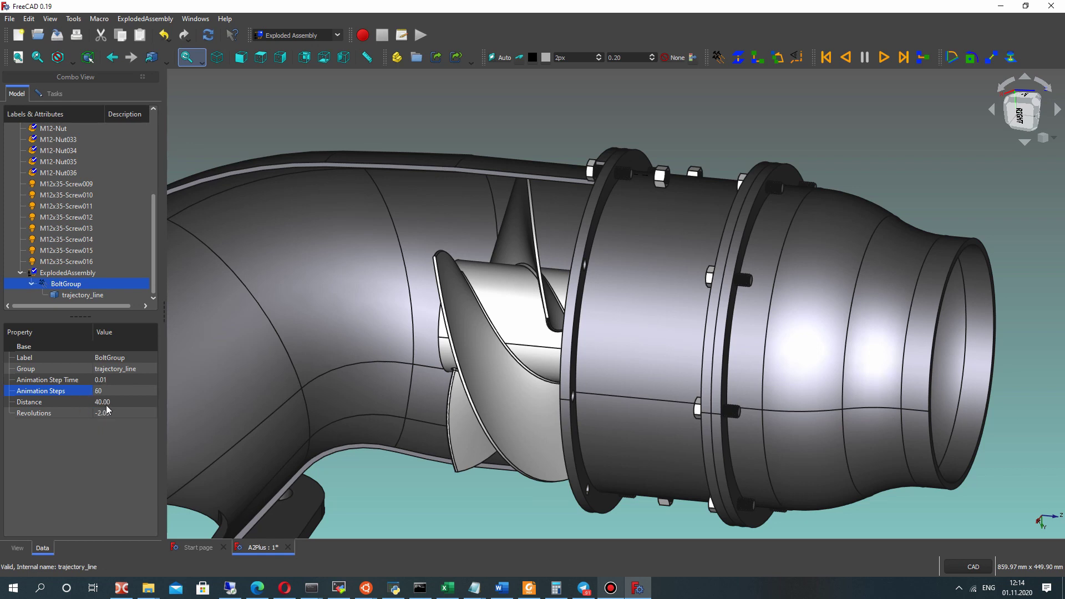
pyautogui.click(32, 284)
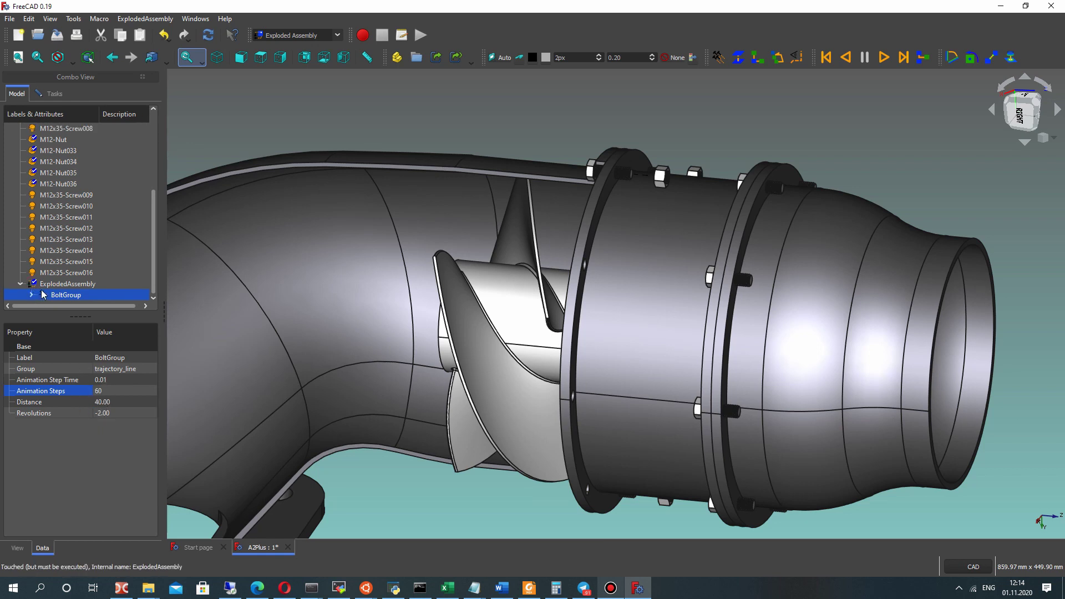
pyautogui.click(444, 124)
pyautogui.scroll(-3, 510, 251)
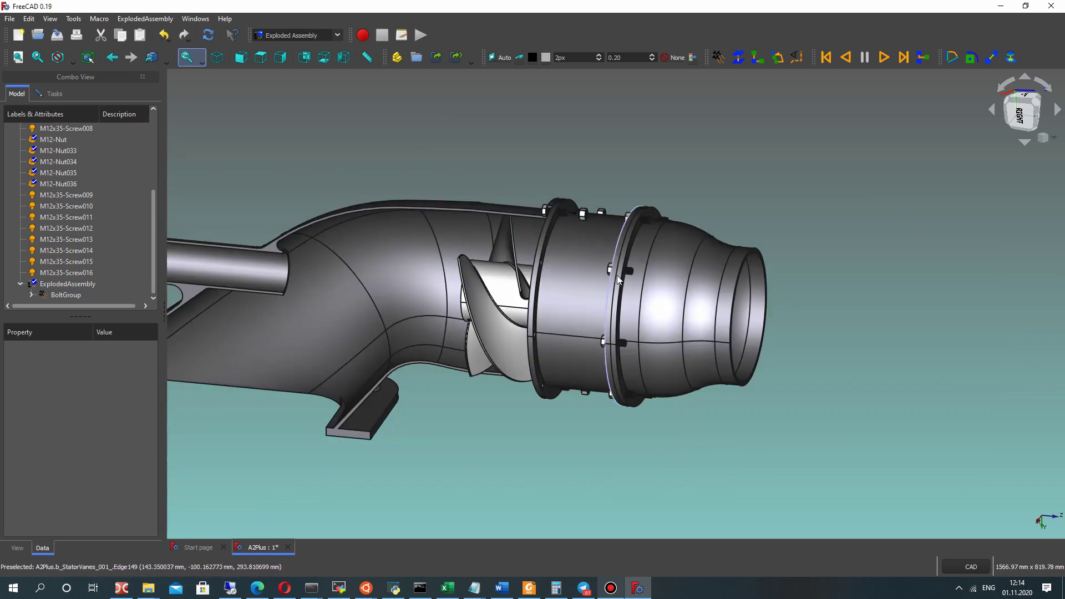
# Step: Select the head faces of all five M12x35 screws on the intake duct flange
pyautogui.scroll(1, 617, 275)
pyautogui.moveTo(541, 333); pyautogui.dragTo(680, 244, button='middle')
pyautogui.scroll(7, 684, 197)
pyautogui.click(546, 250)
pyautogui.moveTo(484, 171); pyautogui.dragTo(610, 192, button='middle')
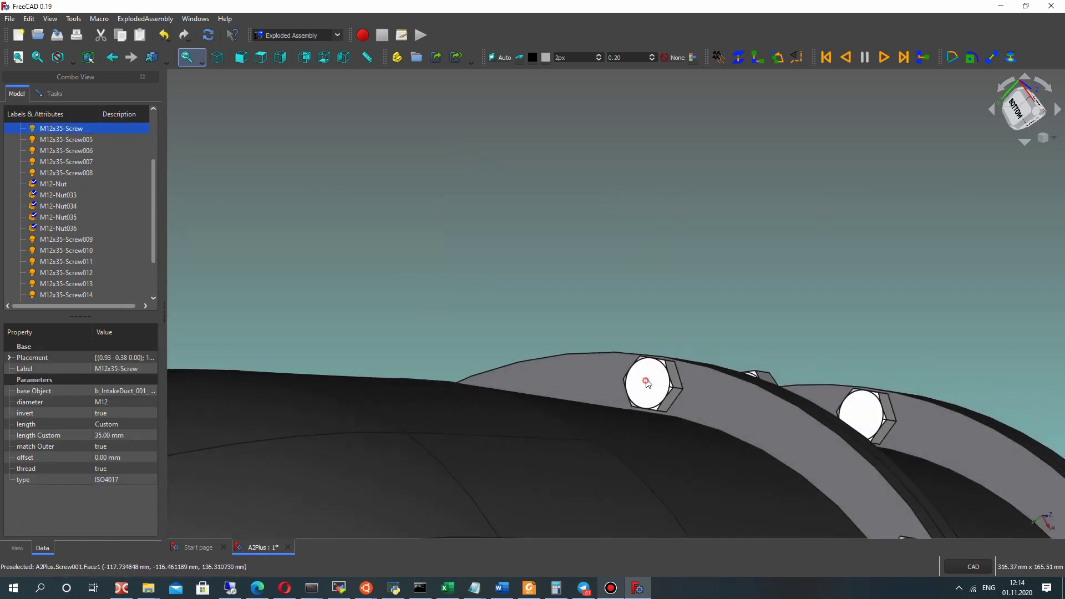
pyautogui.keyDown('ctrl'); pyautogui.click(646, 381); pyautogui.keyUp('ctrl')
pyautogui.scroll(-5, 727, 244)
pyautogui.moveTo(753, 274); pyautogui.dragTo(644, 309, button='middle')
pyautogui.scroll(4, 570, 359)
pyautogui.keyDown('ctrl'); pyautogui.click(571, 359); pyautogui.keyUp('ctrl')
pyautogui.moveTo(570, 358); pyautogui.dragTo(646, 339, button='middle')
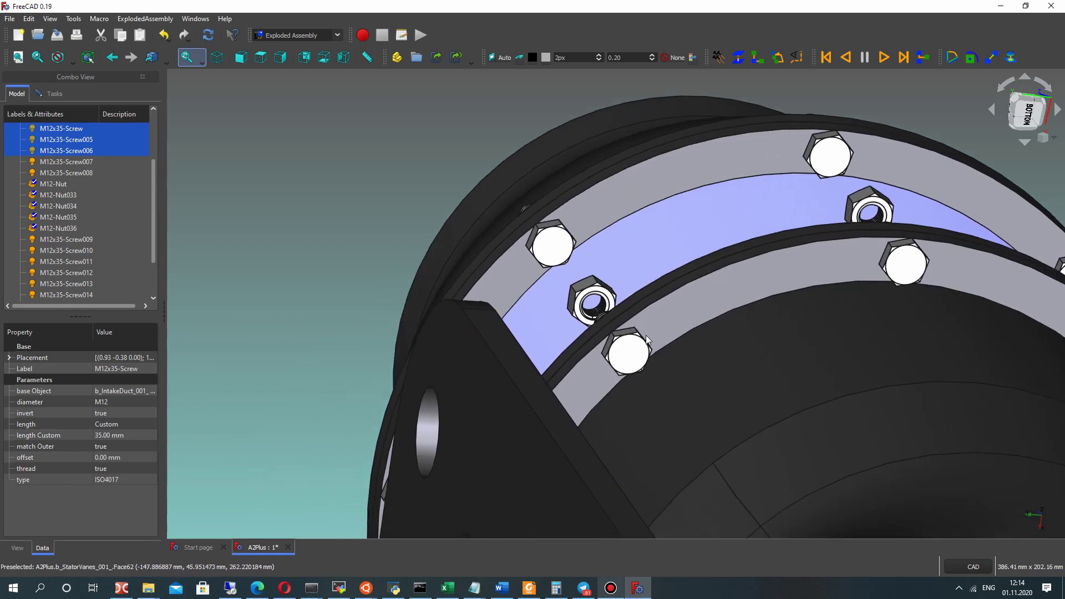
pyautogui.moveTo(509, 348); pyautogui.dragTo(643, 376, button='middle')
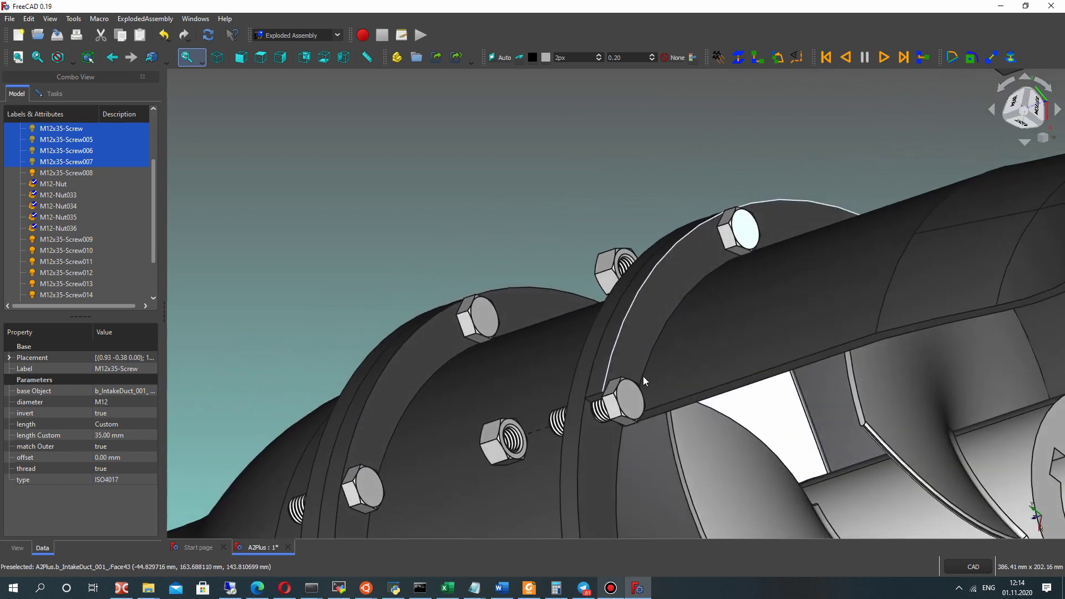
pyautogui.scroll(4, 639, 380)
pyautogui.scroll(-12, 640, 362)
pyautogui.moveTo(837, 361); pyautogui.dragTo(654, 233, button='middle')
pyautogui.scroll(2, 72, 206)
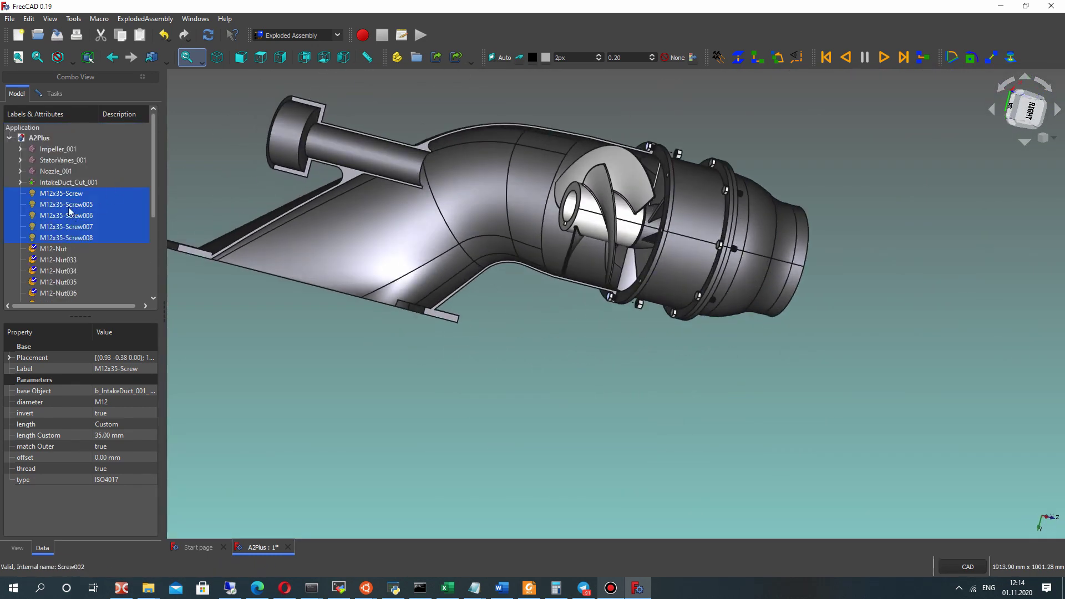
# Step: Create a simple group from the selected head faces of the M12x35 screws
pyautogui.moveTo(739, 178); pyautogui.dragTo(732, 267, button='middle')
pyautogui.scroll(5, 664, 176)
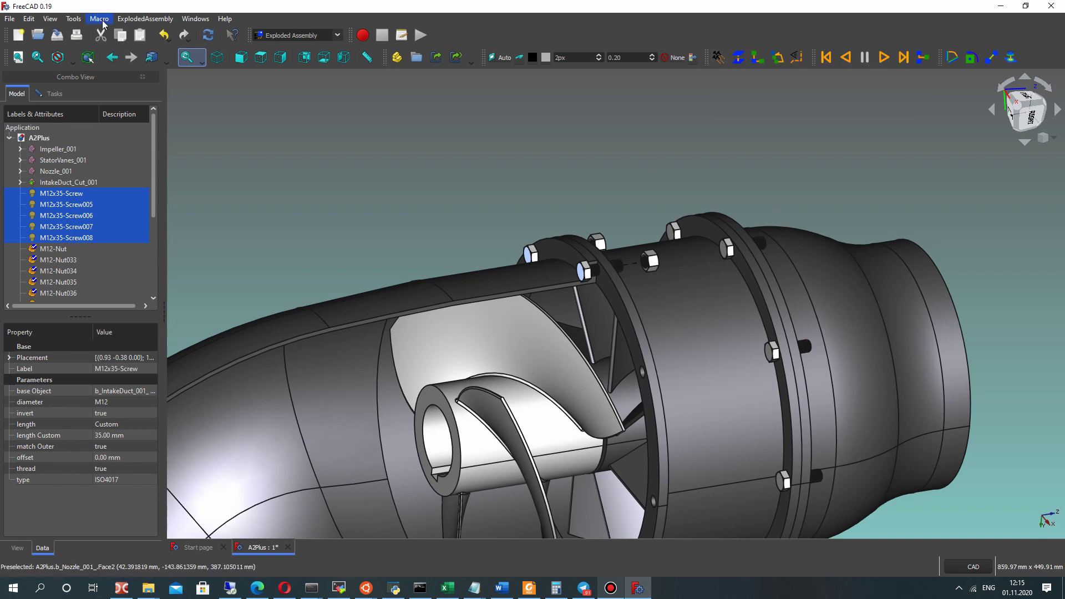
pyautogui.click(144, 19)
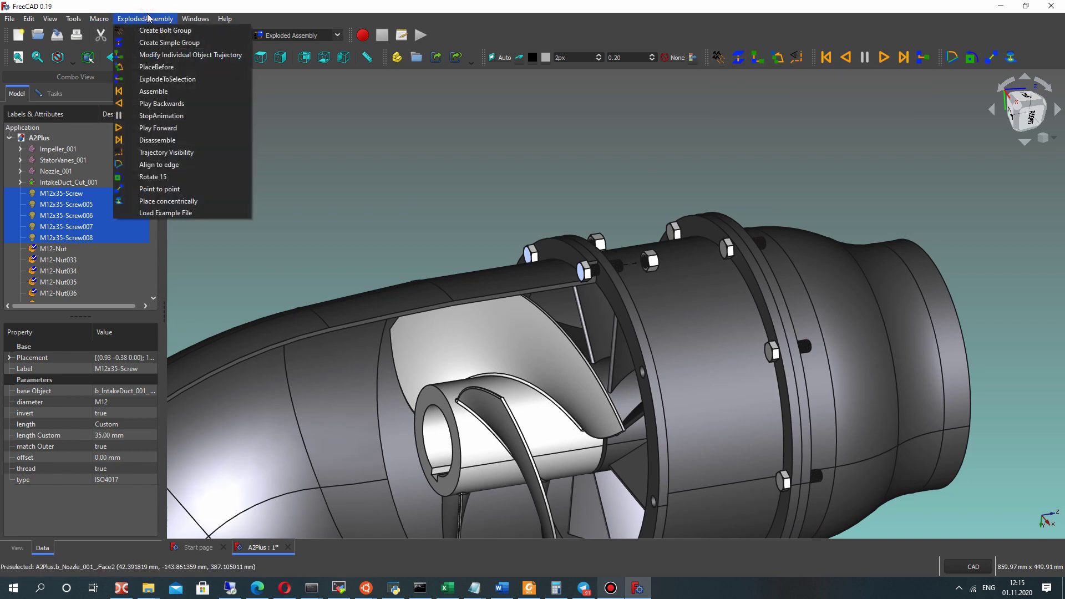
pyautogui.click(154, 45)
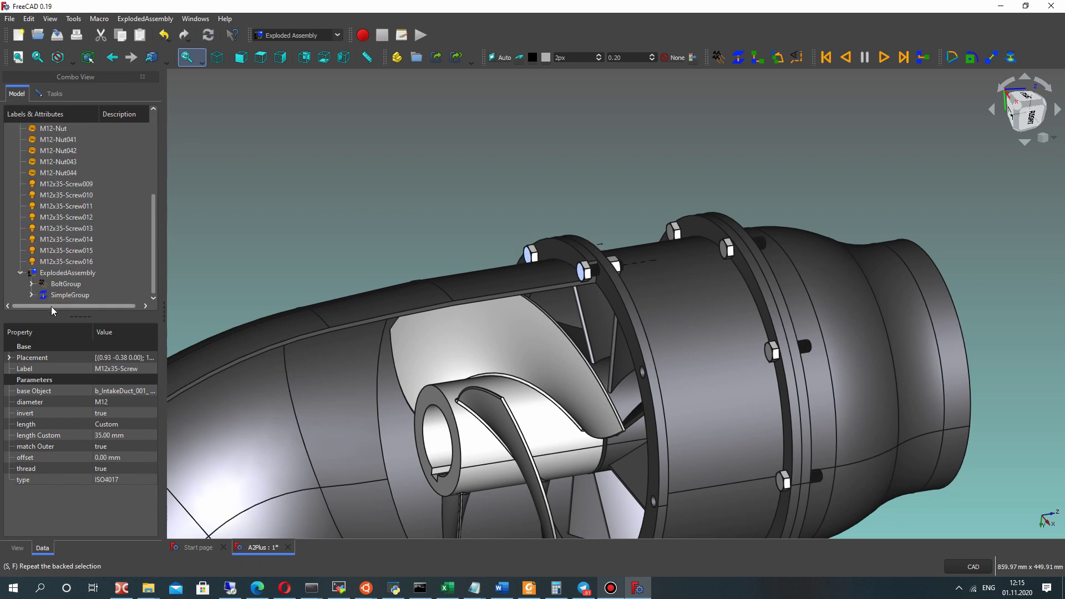
# Step: Show the disassembled position and set the distance of SimpleGroup to 400
pyautogui.click(66, 295)
pyautogui.scroll(-4, 625, 300)
pyautogui.moveTo(629, 305); pyautogui.dragTo(639, 335, button='middle')
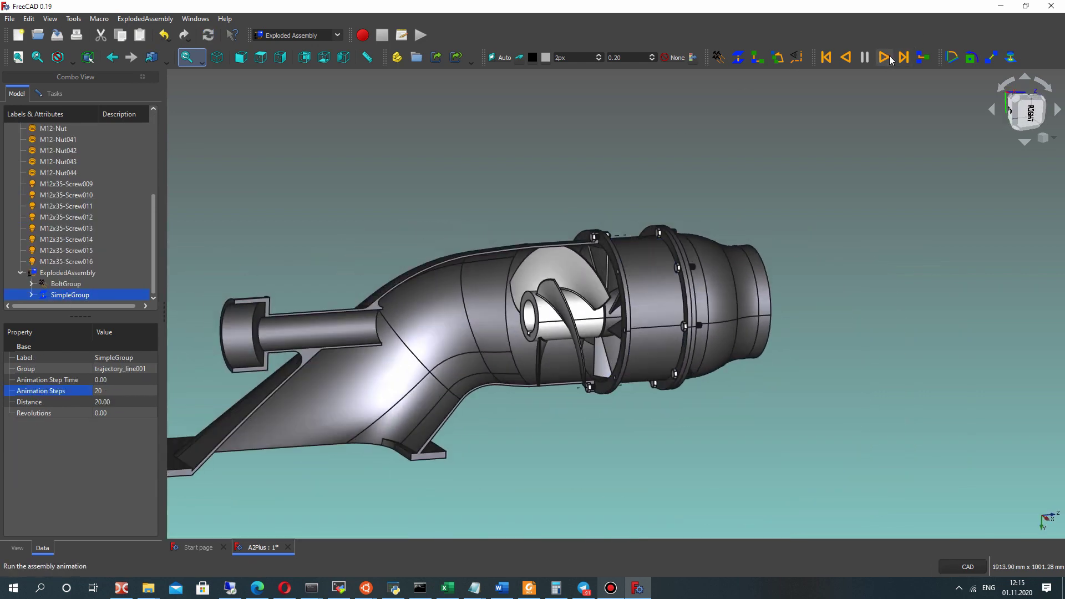
pyautogui.click(903, 57)
pyautogui.scroll(6, 610, 244)
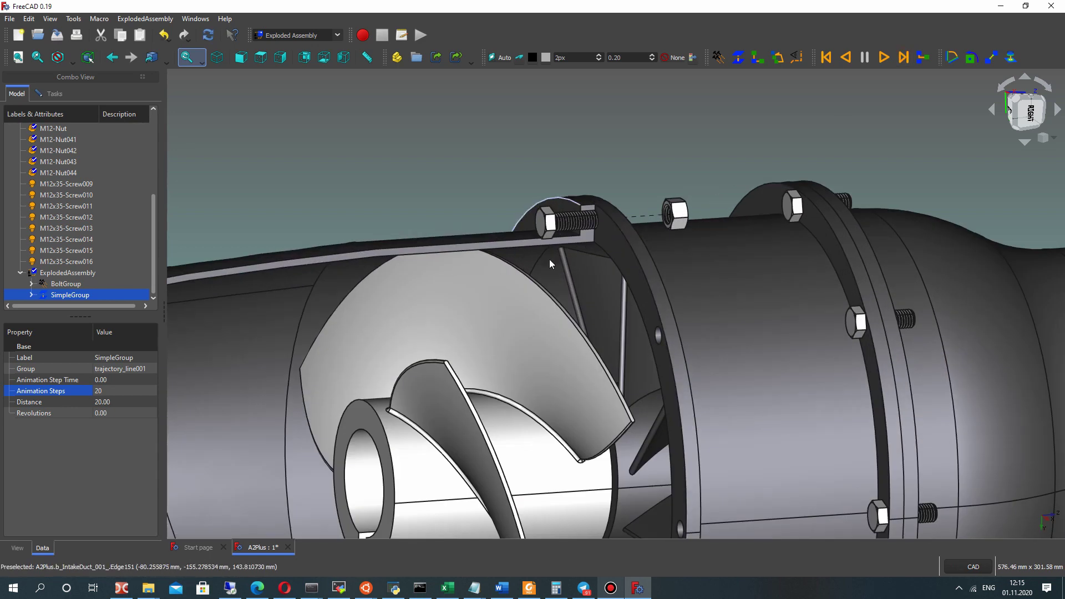
pyautogui.click(115, 401)
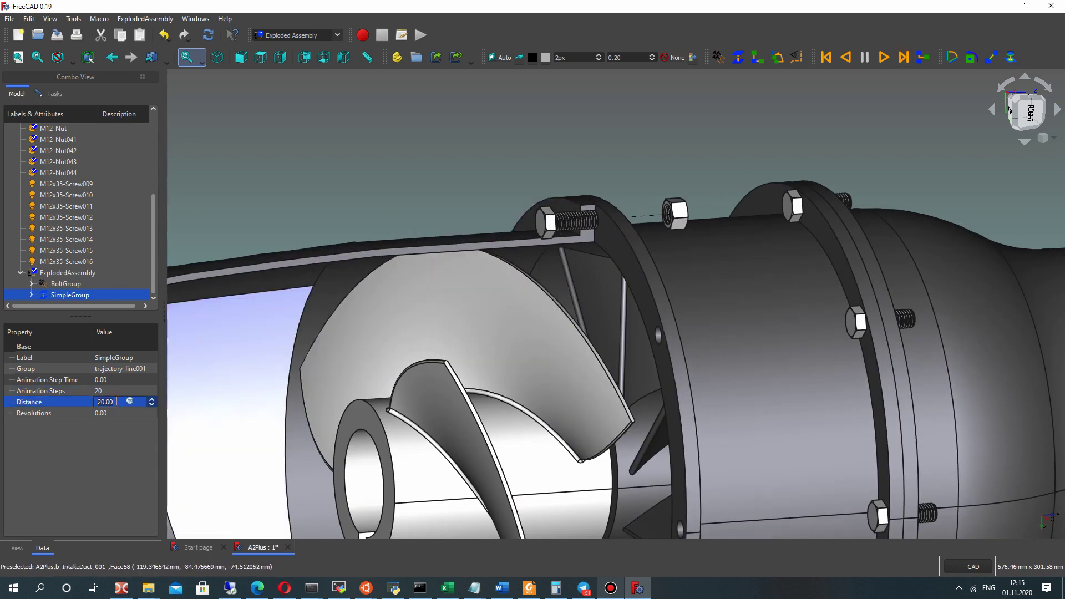
pyautogui.press('Return')
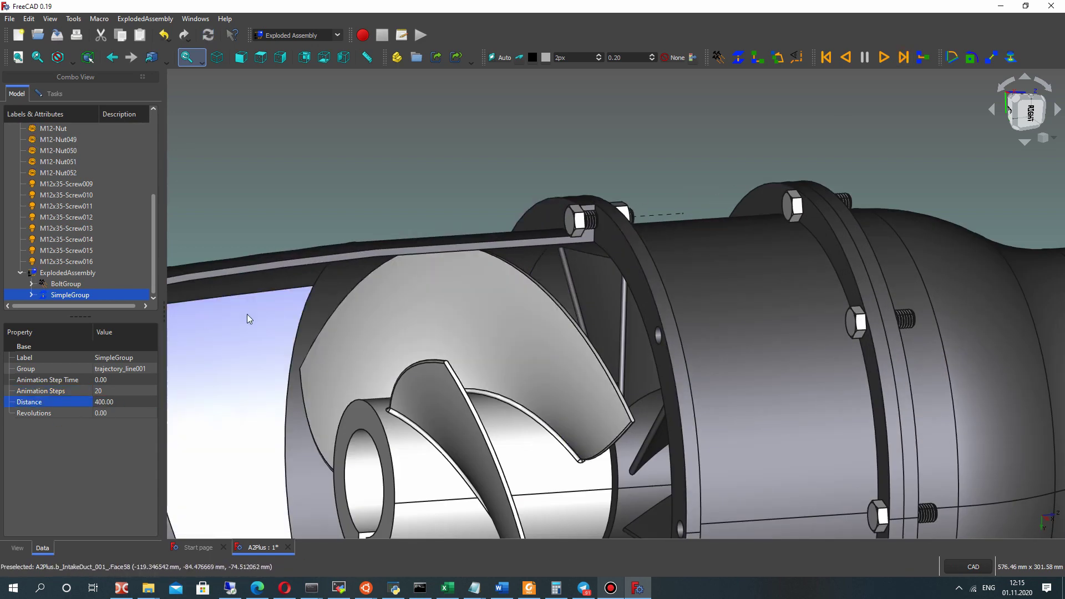
# Step: Jump to the disassembled position, return to the assembled one and play the animation forward to check the screws' travel
pyautogui.click(903, 57)
pyautogui.scroll(-4, 627, 264)
pyautogui.moveTo(663, 341); pyautogui.dragTo(715, 305, button='middle')
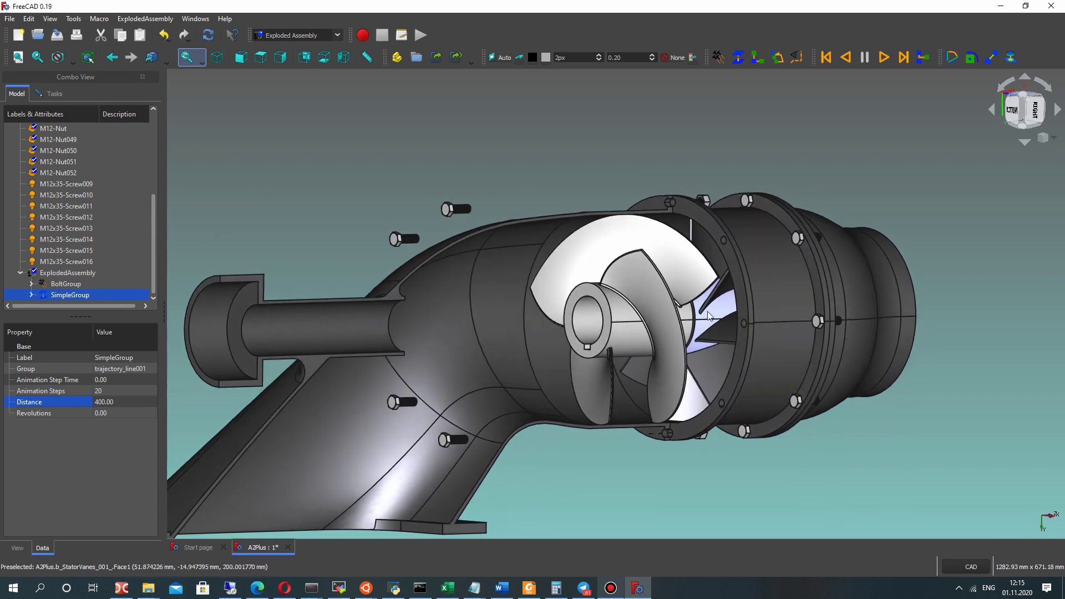
pyautogui.click(827, 59)
pyautogui.click(884, 57)
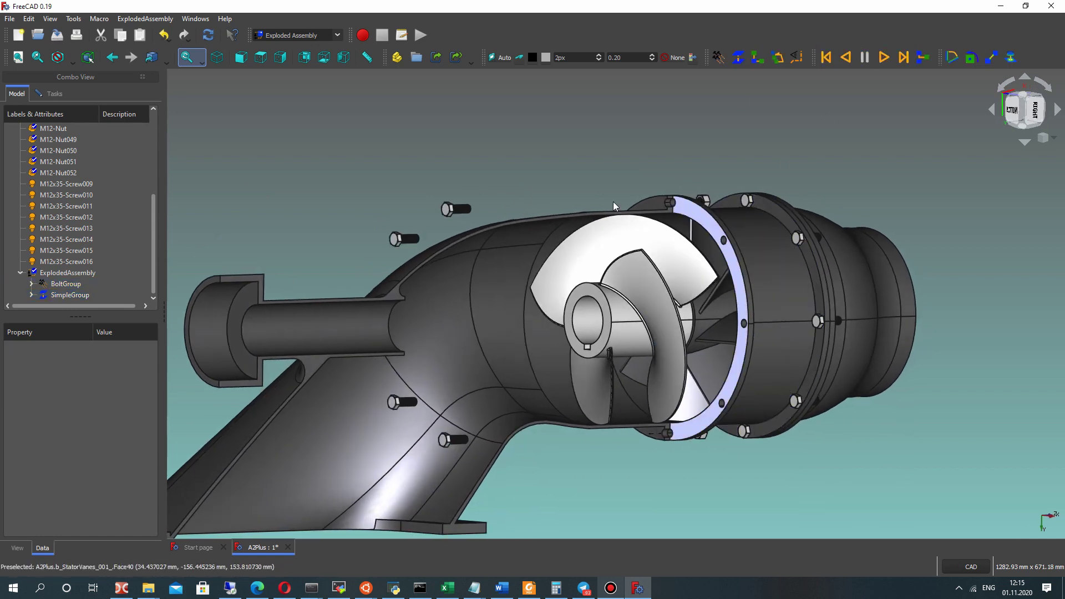
# Step: Set SimpleGroup's animation steps to 60 and its animation step time to 0.01
pyautogui.click(61, 295)
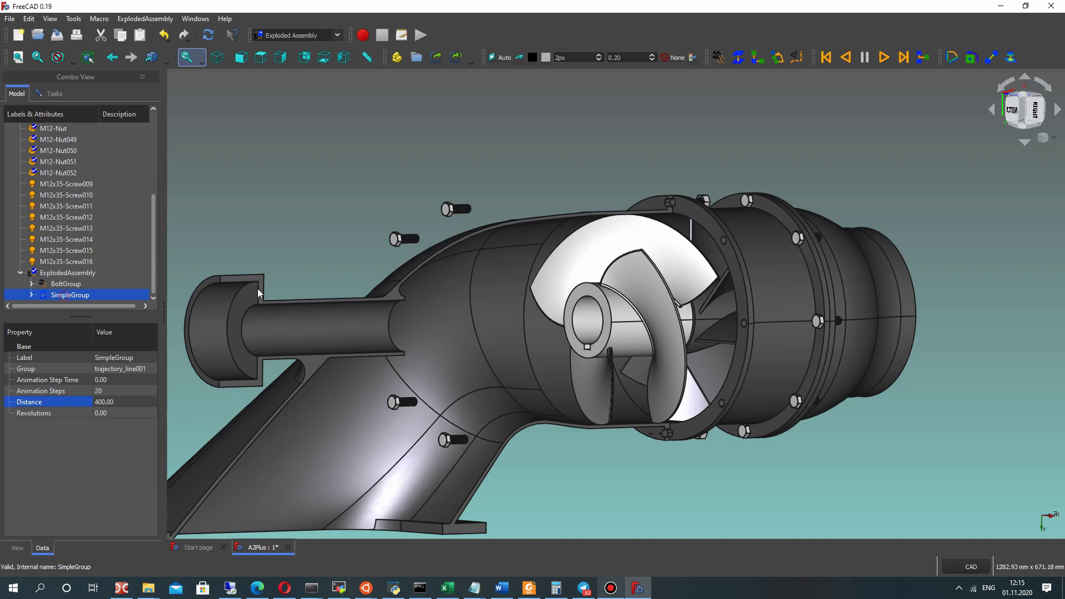
pyautogui.click(105, 391)
pyautogui.write('60')
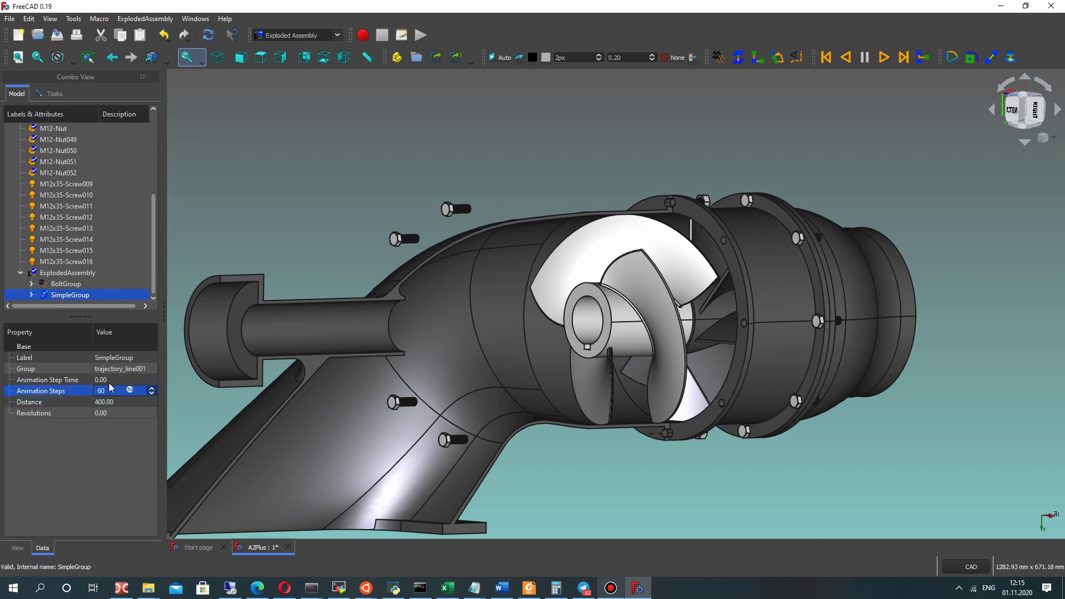
pyautogui.click(105, 379)
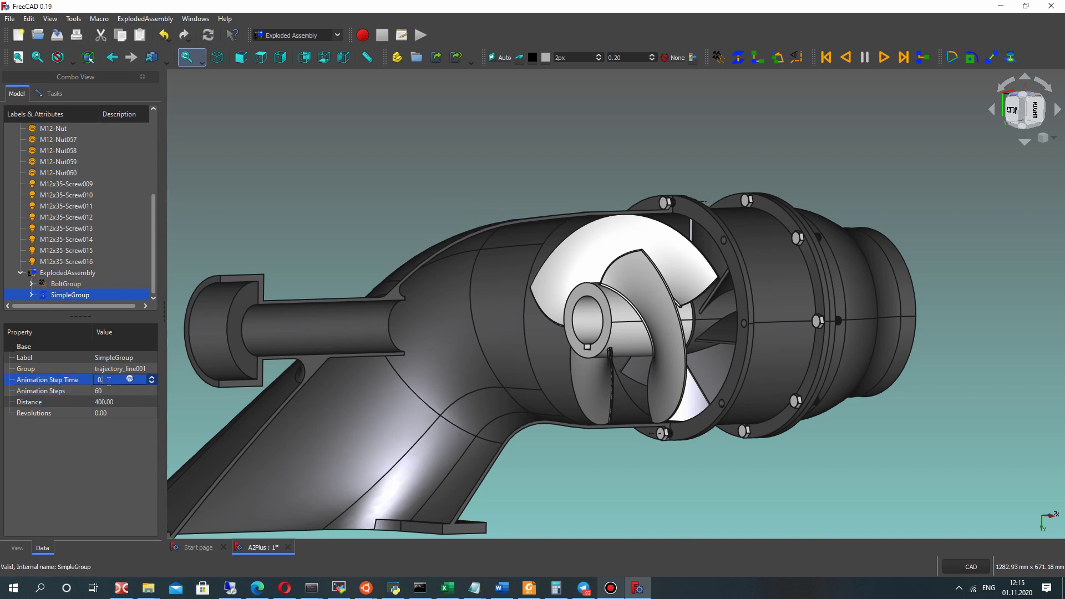
pyautogui.click(99, 451)
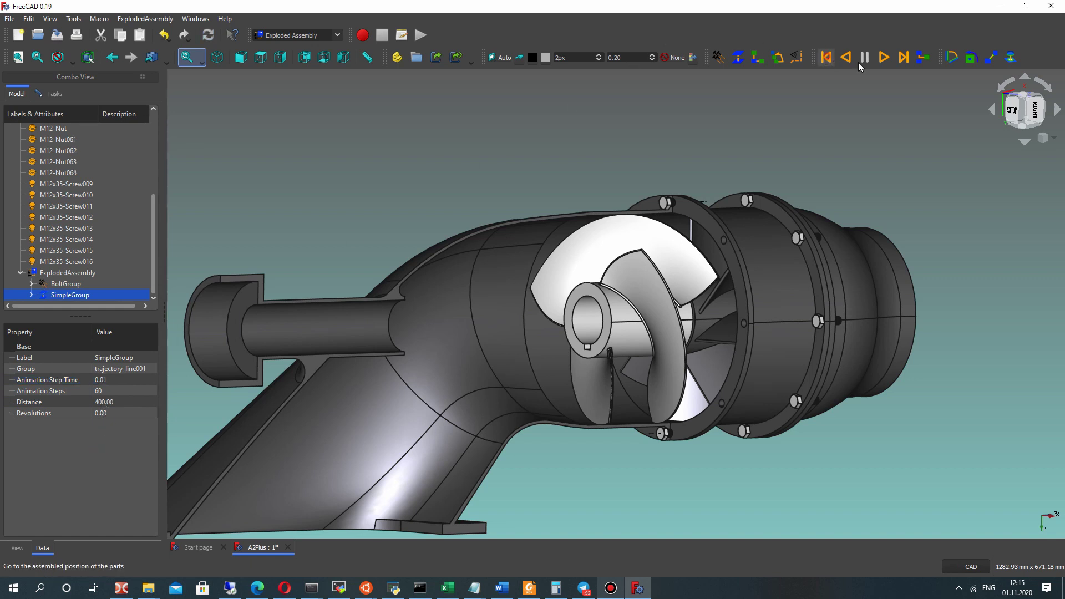
# Step: Play the disassembly animation forward and watch the screws withdraw from the duct flange
pyautogui.click(882, 58)
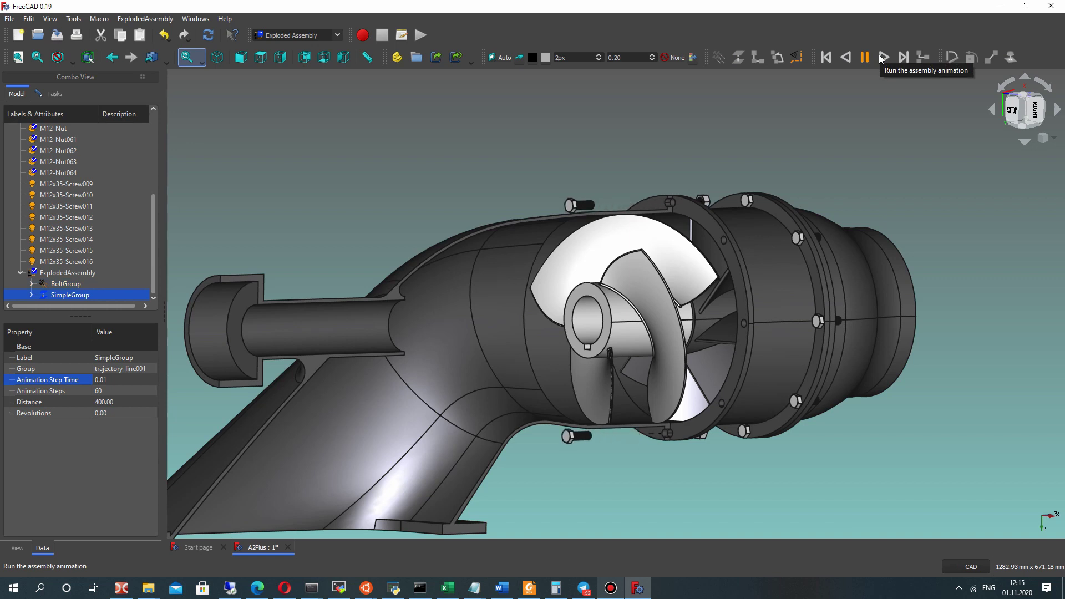
pyautogui.scroll(-3, 561, 279)
pyautogui.moveTo(688, 300); pyautogui.dragTo(675, 347, button='middle')
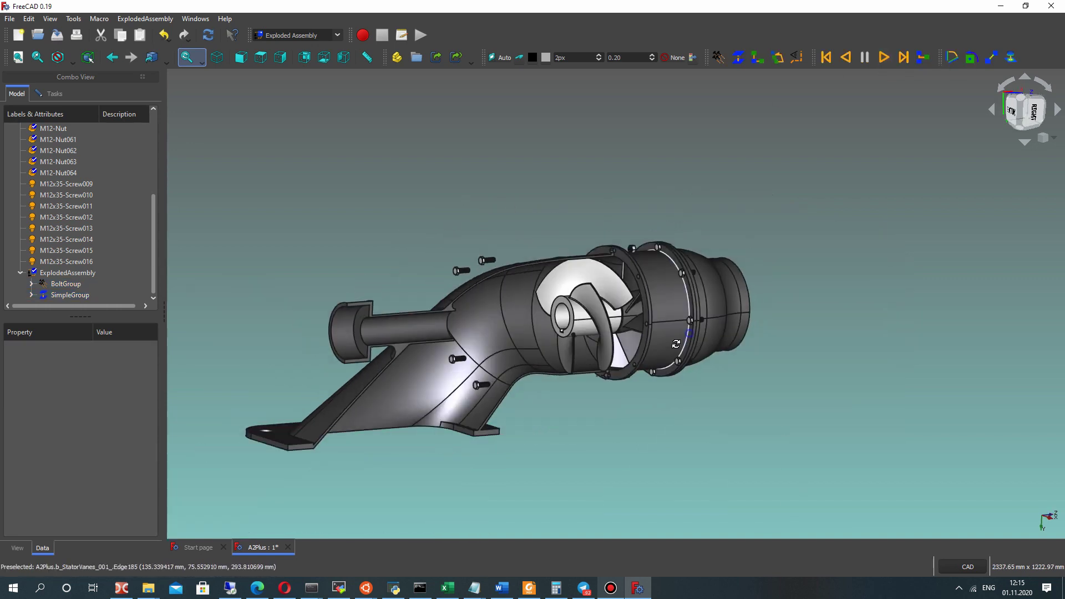
pyautogui.scroll(2, 586, 364)
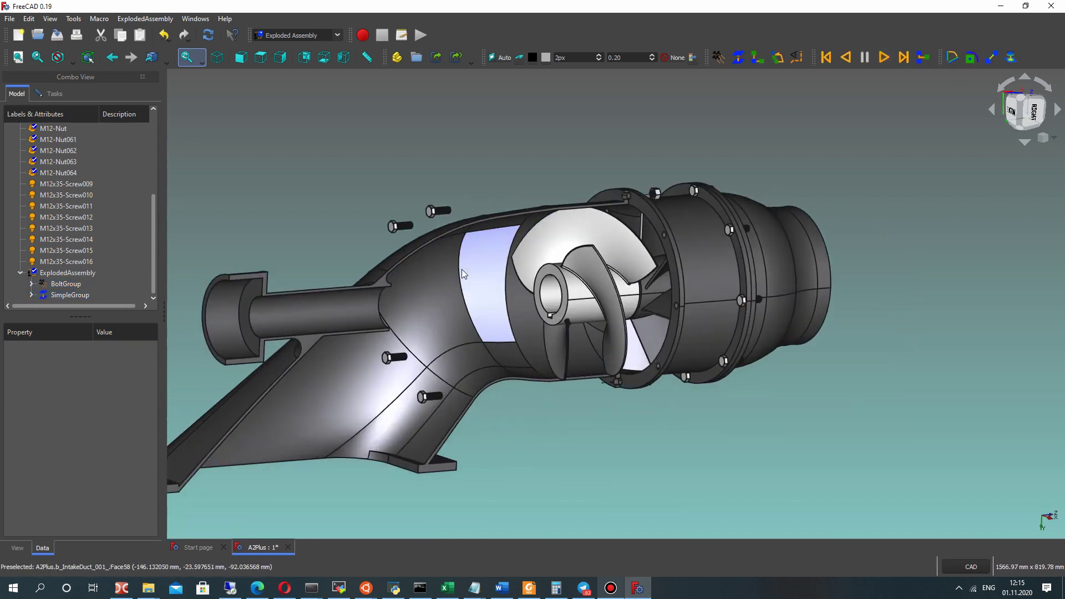
# Step: Create a simple group for the intake duct using the ring-shaped face inside its shaft tube's cup end
pyautogui.scroll(5, 235, 305)
pyautogui.click(295, 257)
pyautogui.scroll(-5, 540, 272)
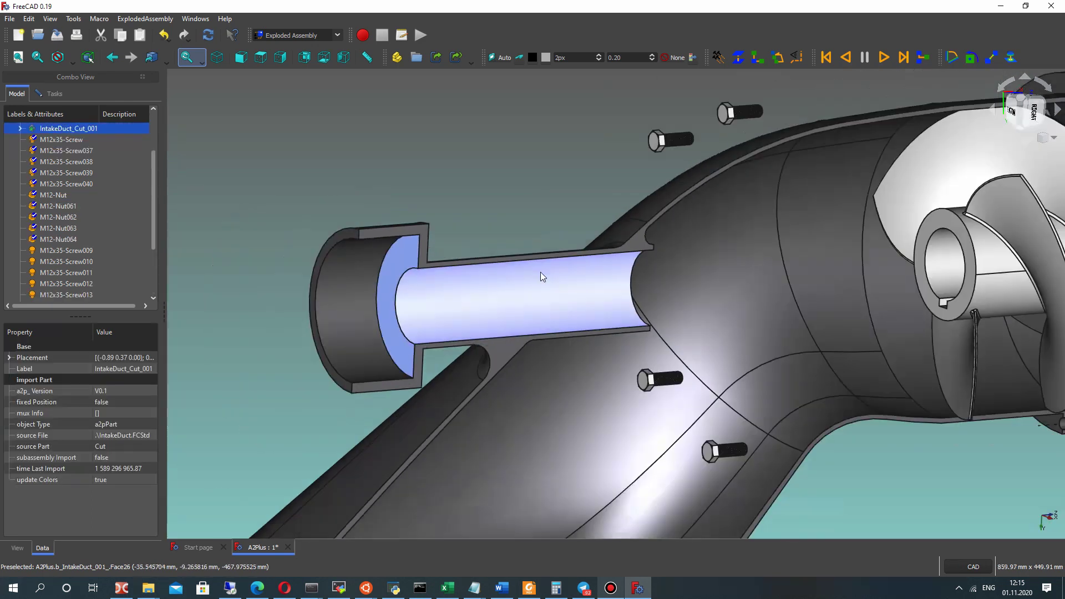
pyautogui.click(738, 58)
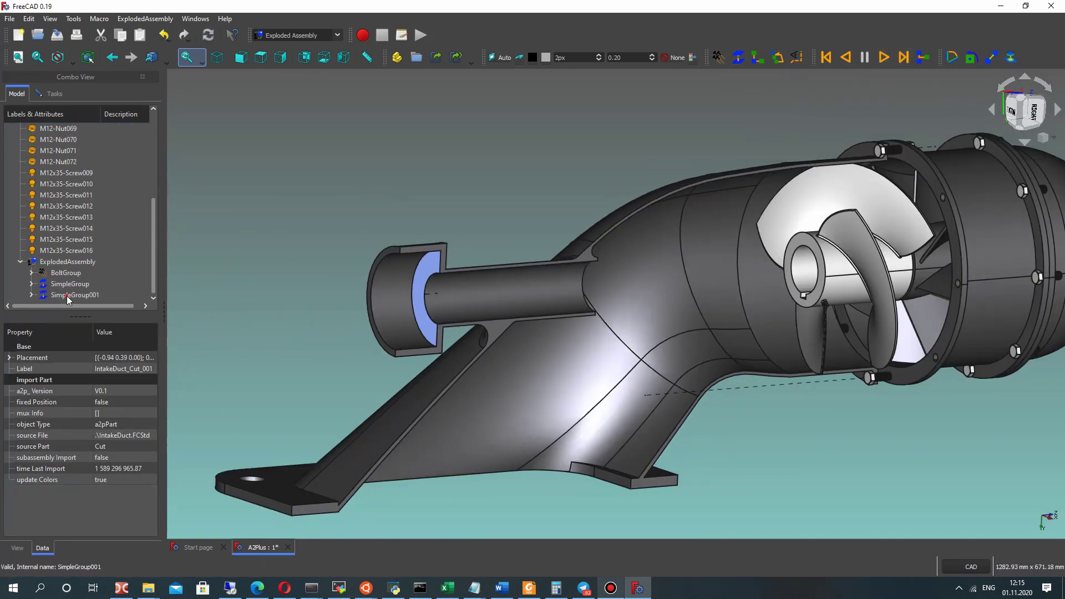
# Step: Set the distance of SimpleGroup001 to 250
pyautogui.click(66, 295)
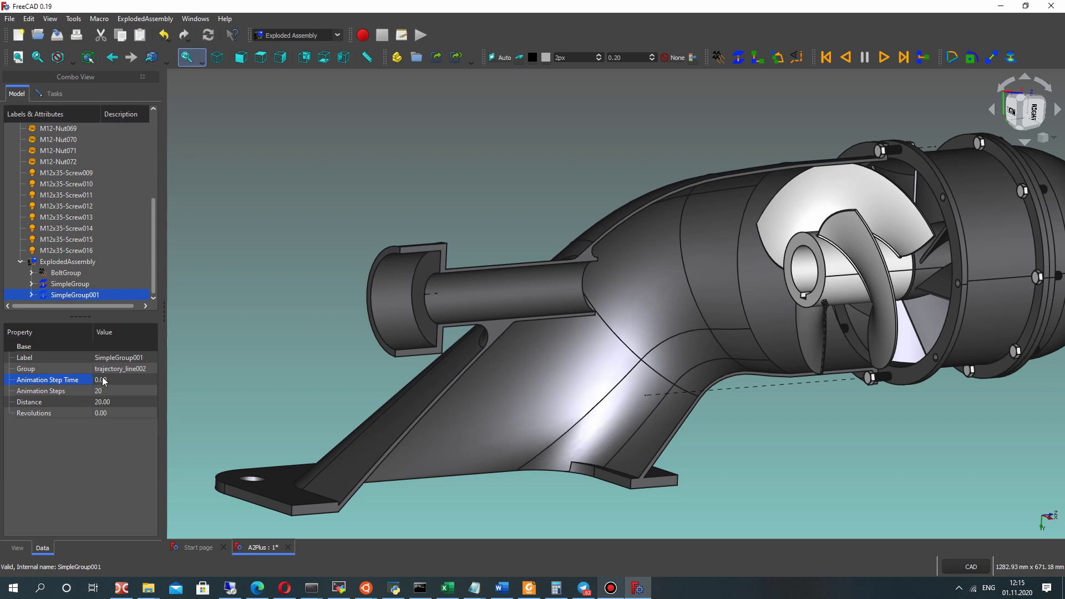
pyautogui.click(108, 403)
pyautogui.write('200')
pyautogui.press('BackSpace')
pyautogui.press('BackSpace')
pyautogui.write('50')
pyautogui.press('Return')
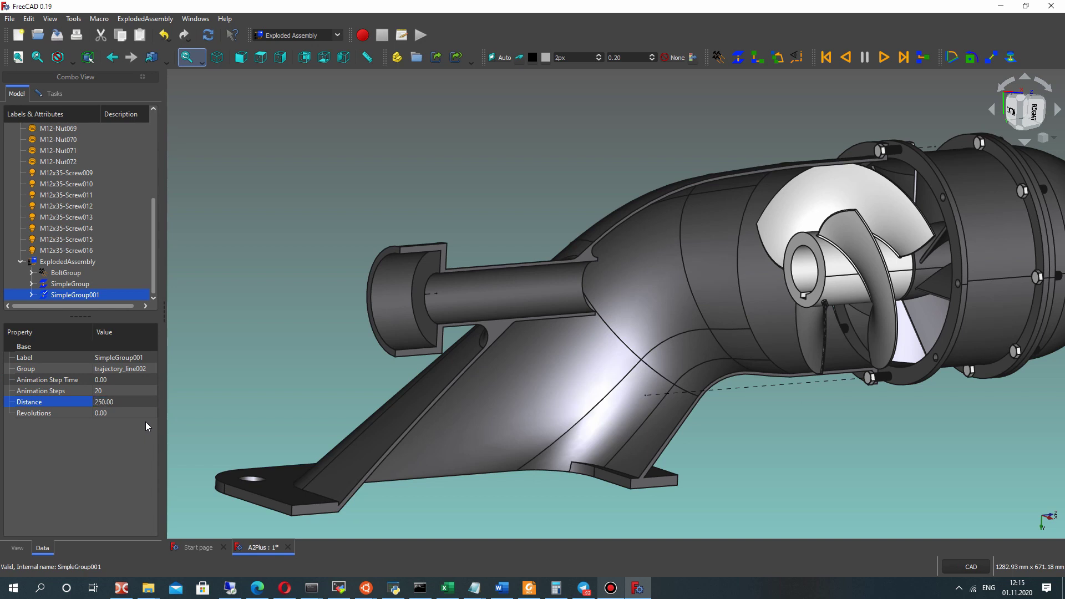
# Step: Switch between the assembled and disassembled positions and inspect the gap between the intake duct and the impeller housing
pyautogui.click(826, 58)
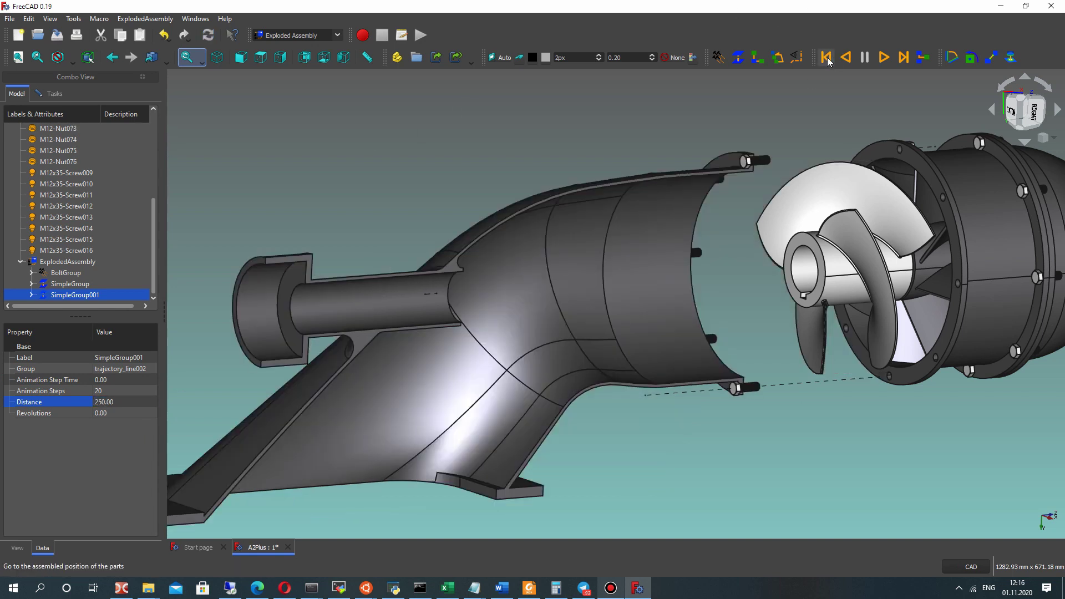
pyautogui.click(903, 58)
pyautogui.moveTo(693, 297); pyautogui.dragTo(647, 300, button='middle')
pyautogui.scroll(-2, 647, 301)
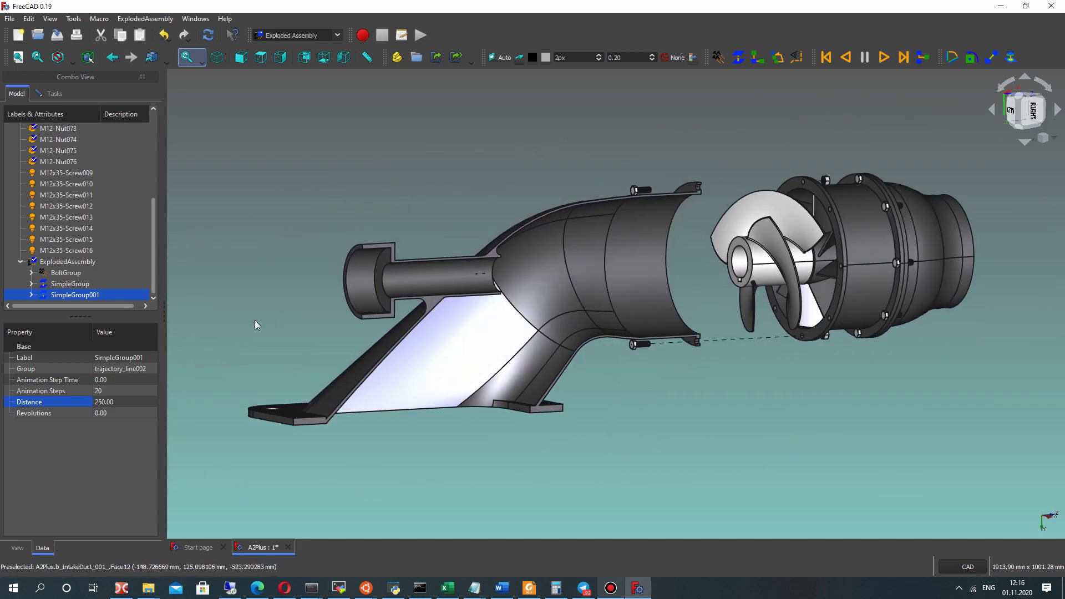
pyautogui.scroll(4, 809, 198)
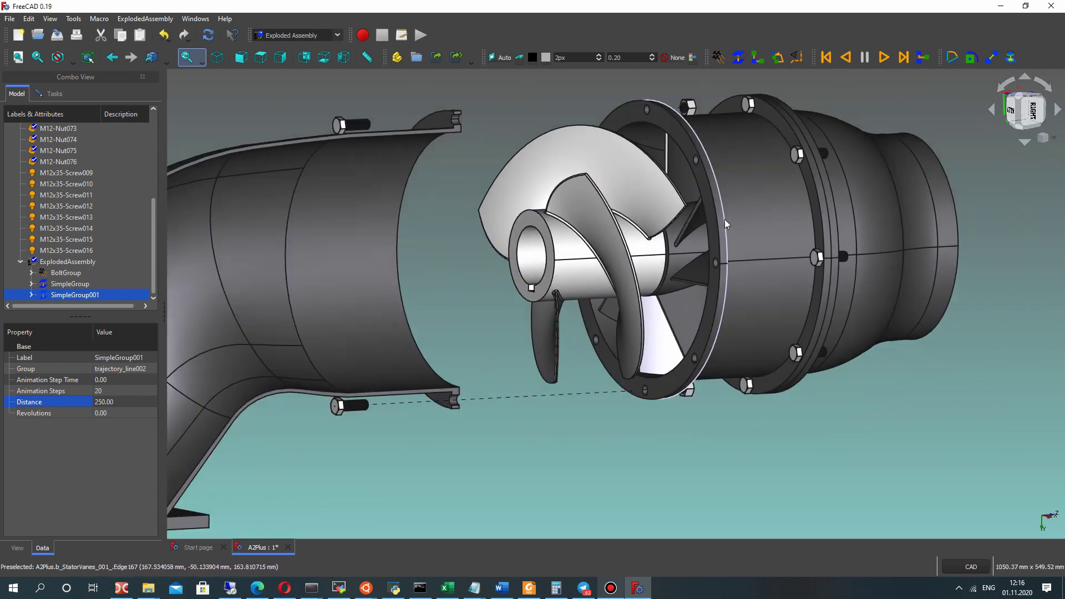
pyautogui.scroll(-1, 724, 220)
pyautogui.moveTo(836, 257); pyautogui.dragTo(893, 239, button='middle')
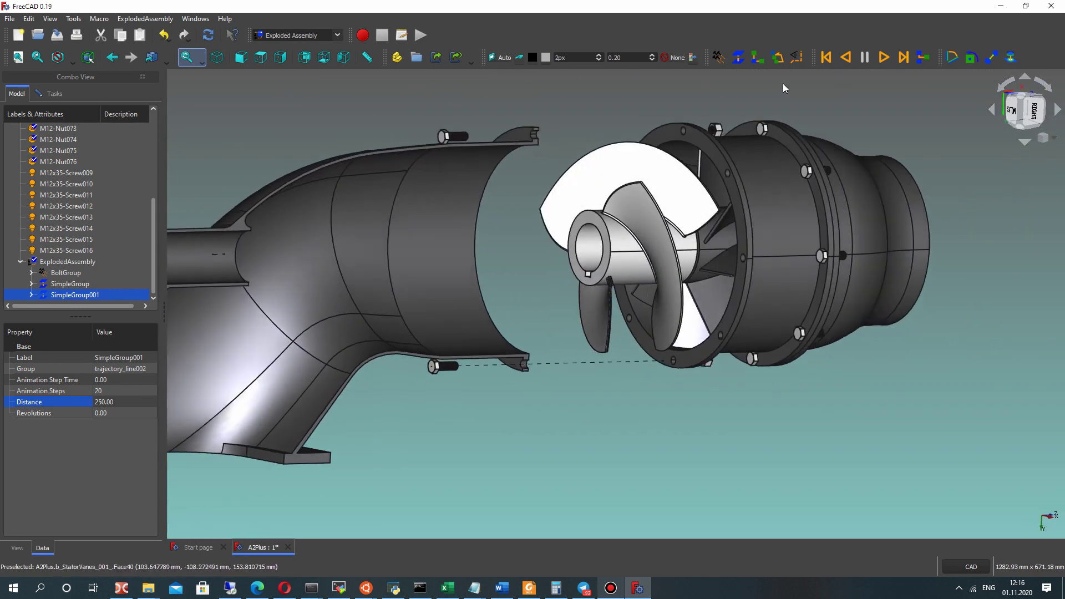
# Step: Set SimpleGroup001's animation step time to 0.01 and its animation steps to 60, and replay the animation from the assembled position
pyautogui.click(825, 58)
pyautogui.scroll(-2, 624, 210)
pyautogui.moveTo(527, 248); pyautogui.dragTo(541, 285, button='middle')
pyautogui.press('Up')
pyautogui.click(109, 379)
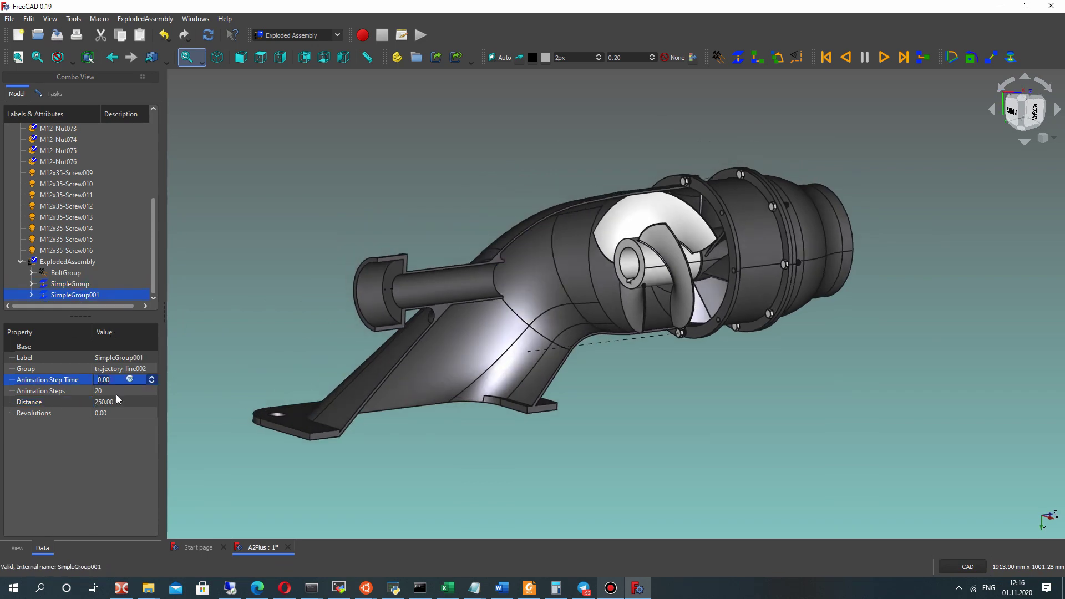
pyautogui.click(111, 395)
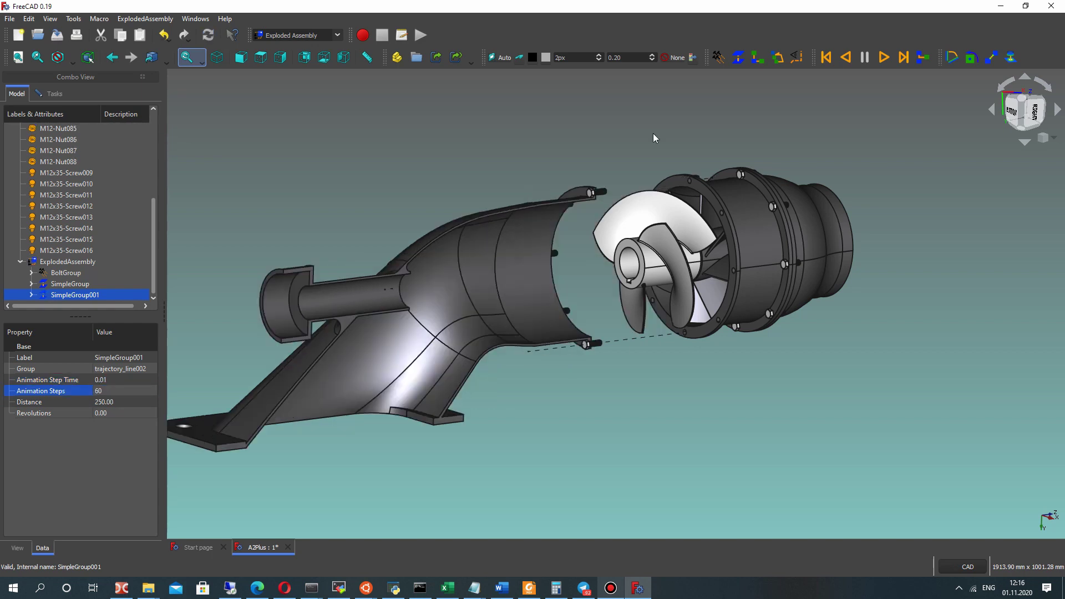
pyautogui.click(826, 57)
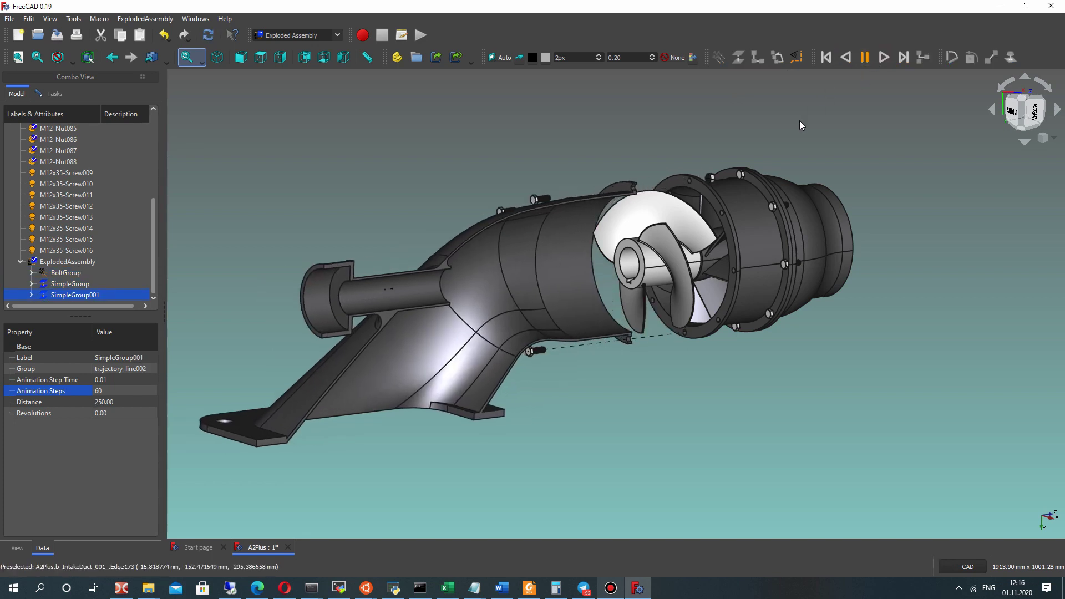
# Step: Create a simple group for the nozzle using its ring-shaped outlet end face
pyautogui.moveTo(846, 344); pyautogui.dragTo(690, 363, button='middle')
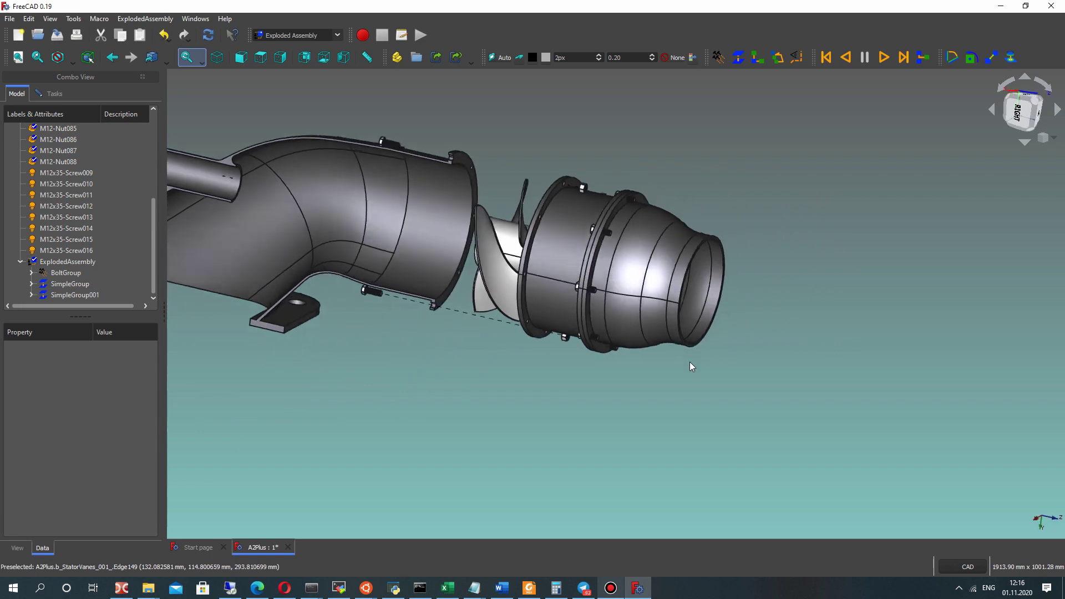
pyautogui.scroll(6, 738, 272)
pyautogui.click(743, 165)
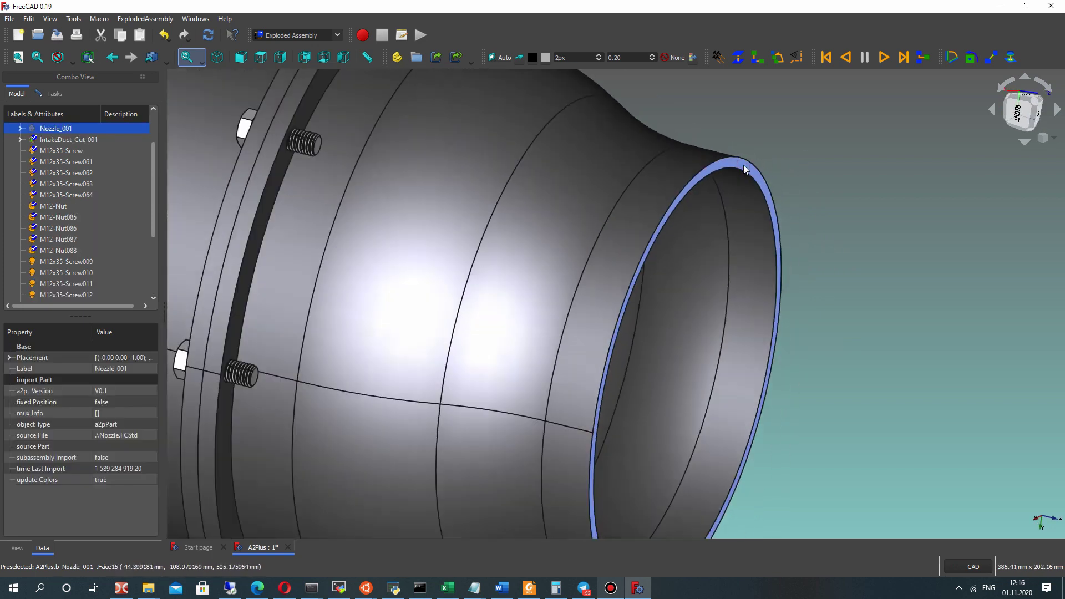
pyautogui.scroll(-8, 743, 165)
pyautogui.moveTo(740, 200); pyautogui.dragTo(778, 75, button='middle')
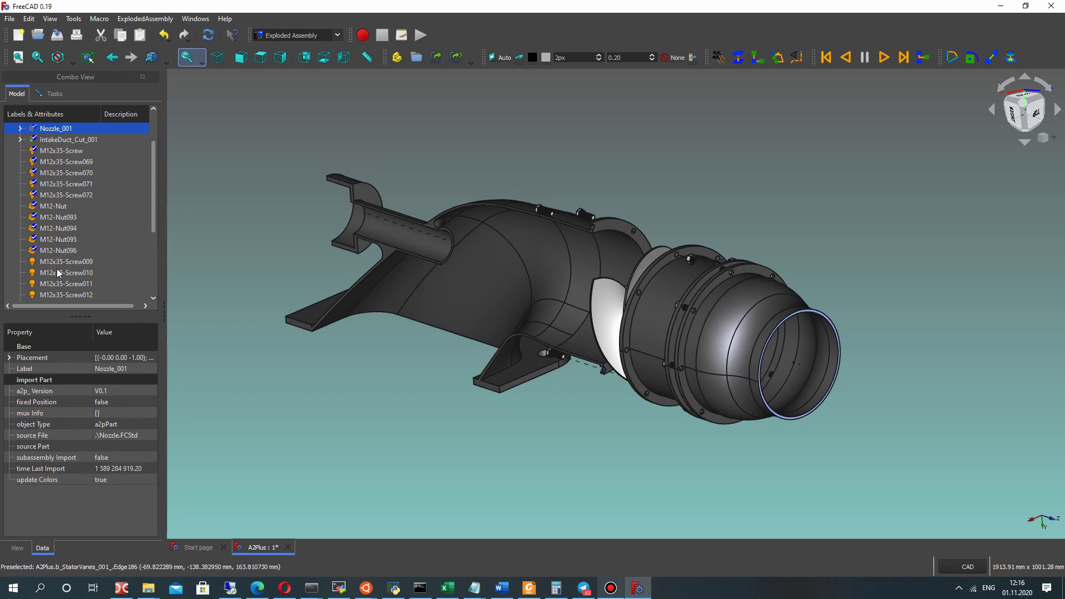
# Step: Try distances of 40 and 80 for SimpleGroup002, and set its distance to 100
pyautogui.scroll(-3, 63, 255)
pyautogui.click(62, 297)
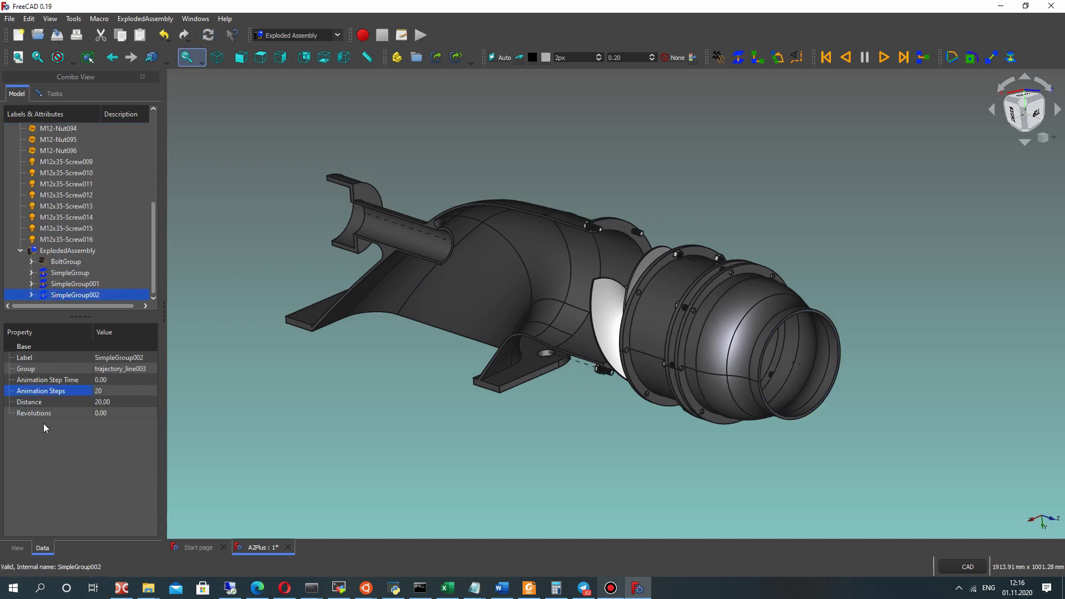
pyautogui.click(101, 404)
pyautogui.moveTo(306, 458); pyautogui.dragTo(550, 302, button='middle')
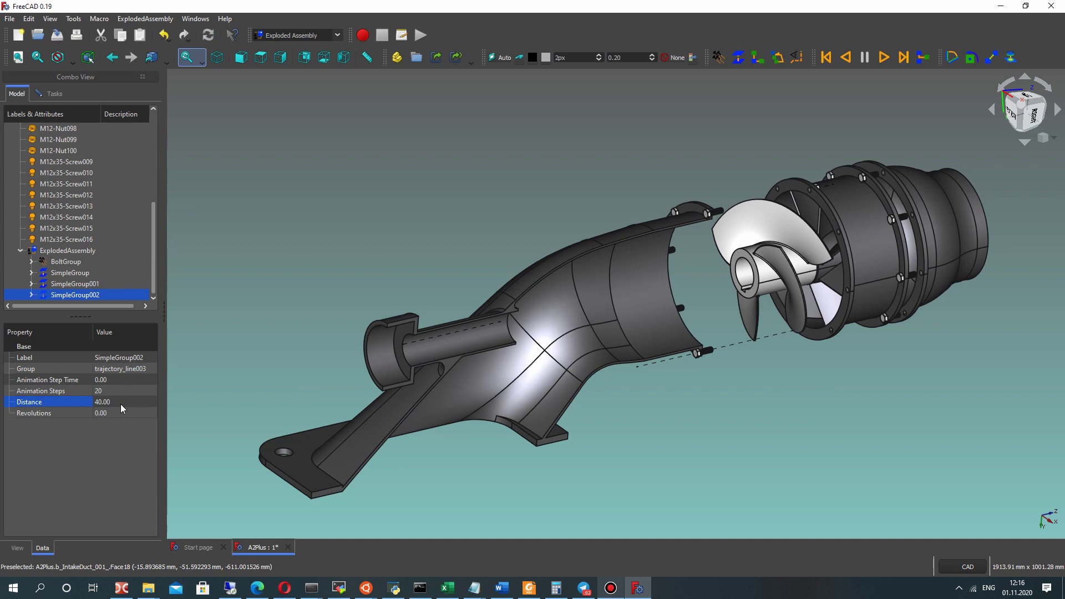
pyautogui.press('Return')
pyautogui.moveTo(566, 393); pyautogui.dragTo(582, 355, button='middle')
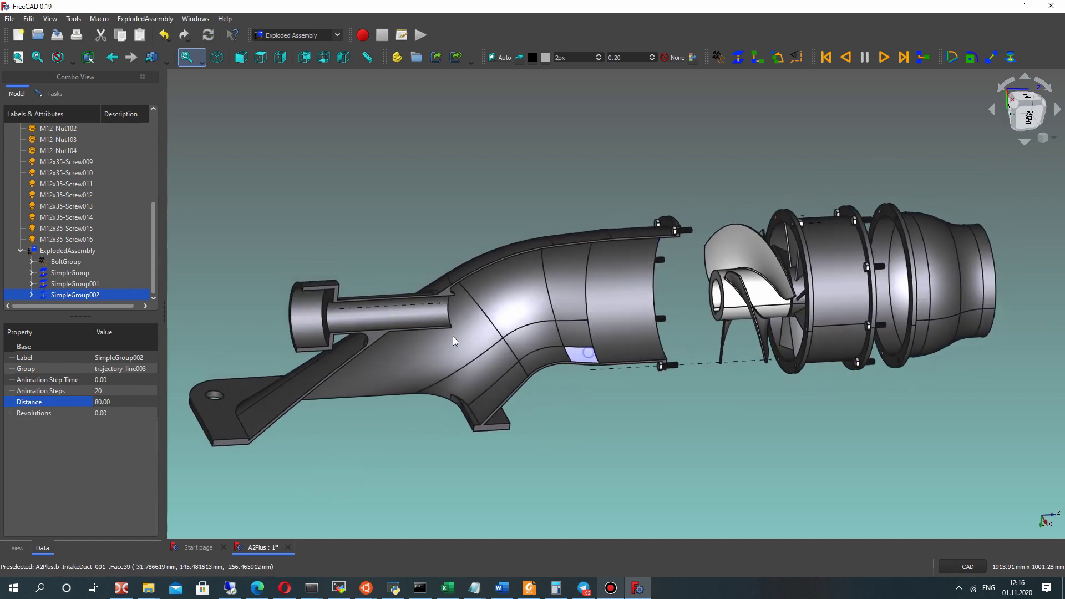
pyautogui.click(112, 398)
pyautogui.write('100')
pyautogui.press('Return')
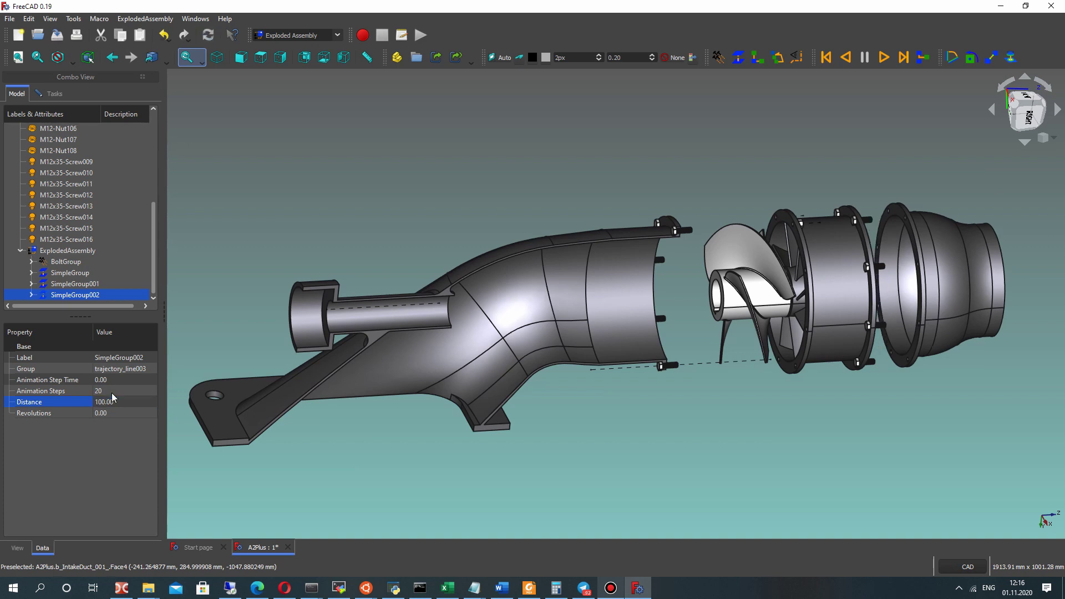
# Step: Set SimpleGroup002's animation steps to 60 and its animation step time to 0.01, and replay the animation from the assembled position
pyautogui.click(106, 391)
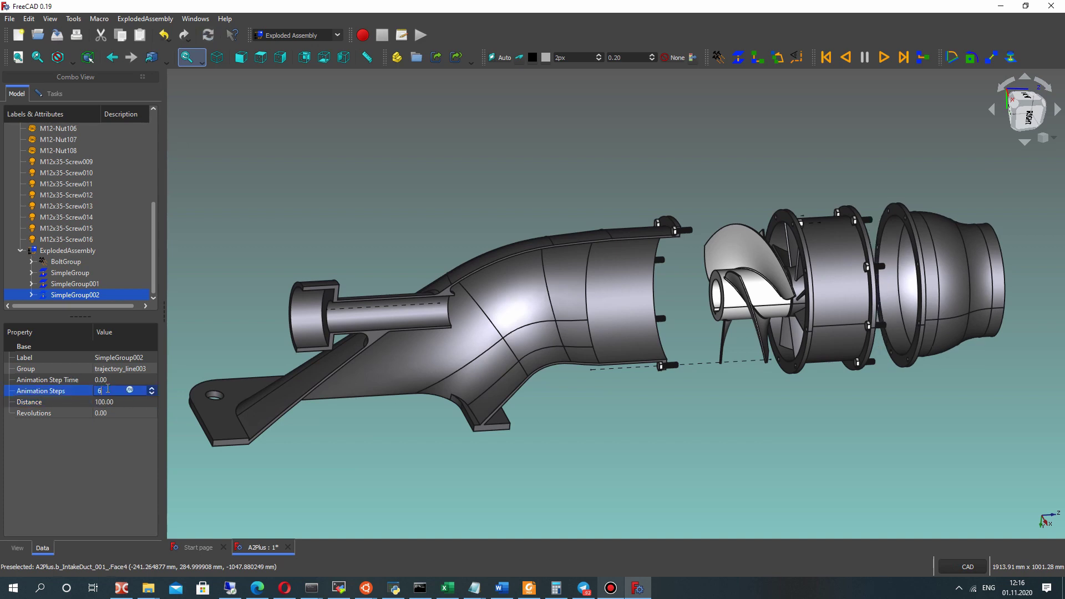
pyautogui.click(108, 380)
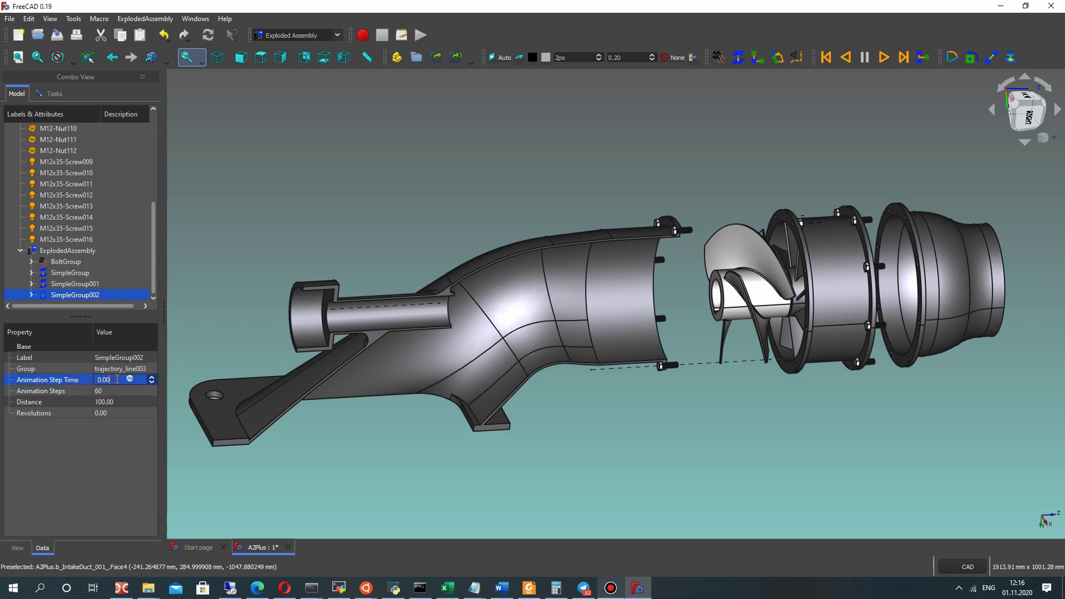
pyautogui.write('0.01')
pyautogui.press('Return')
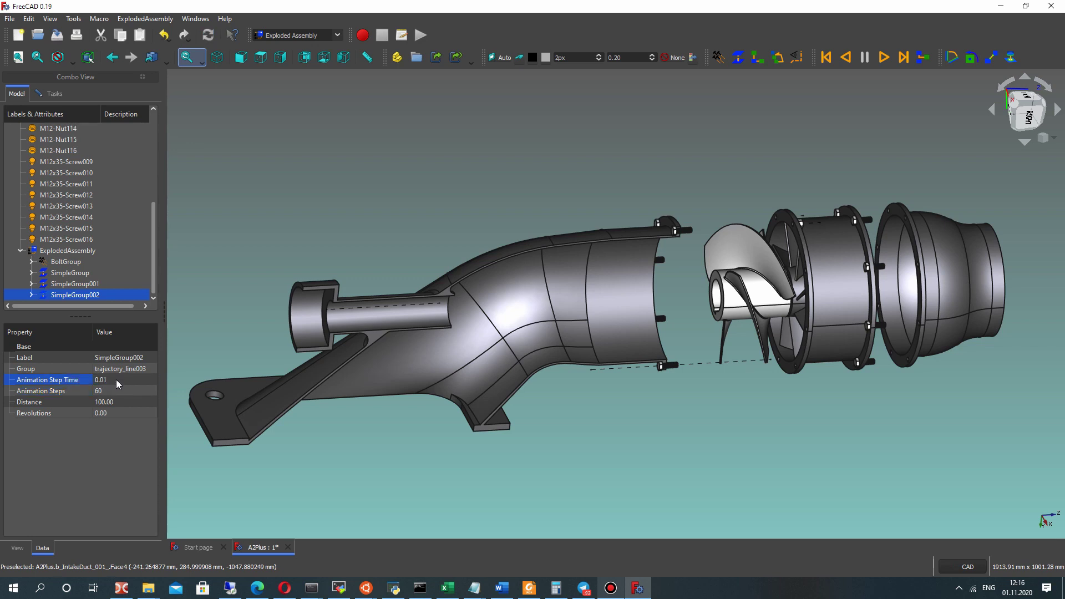
pyautogui.click(826, 58)
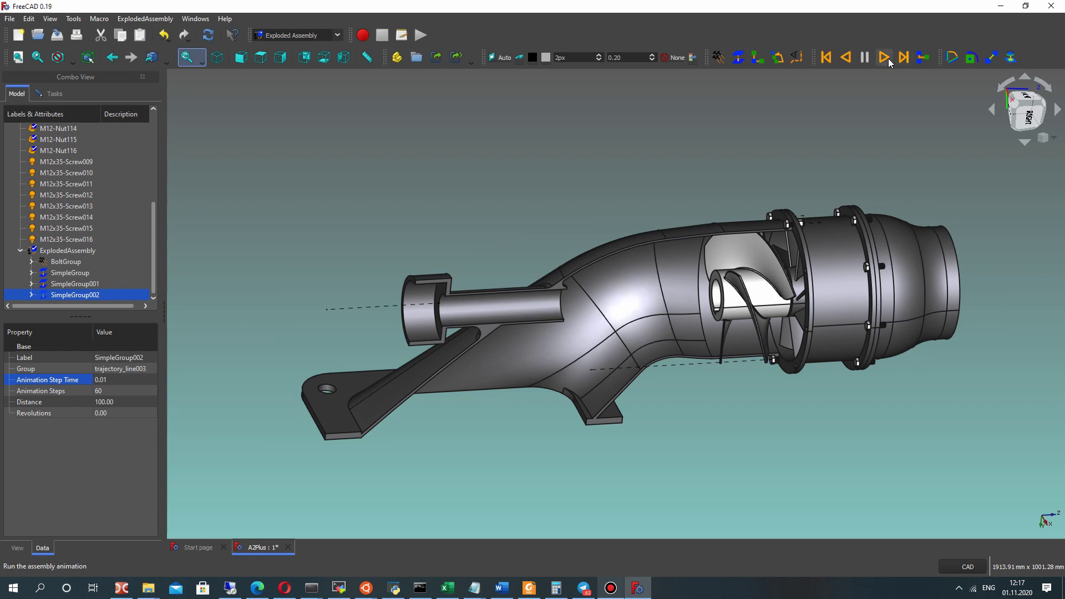
pyautogui.click(886, 58)
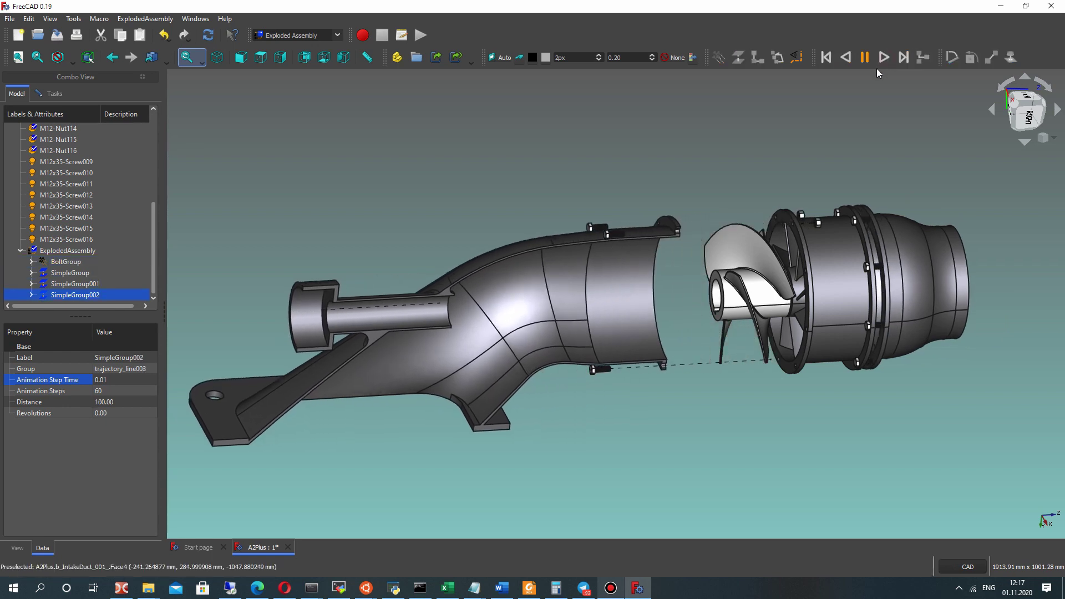
# Step: Create a simple group for the impeller using the ring-shaped end face of its hub
pyautogui.scroll(1, 748, 237)
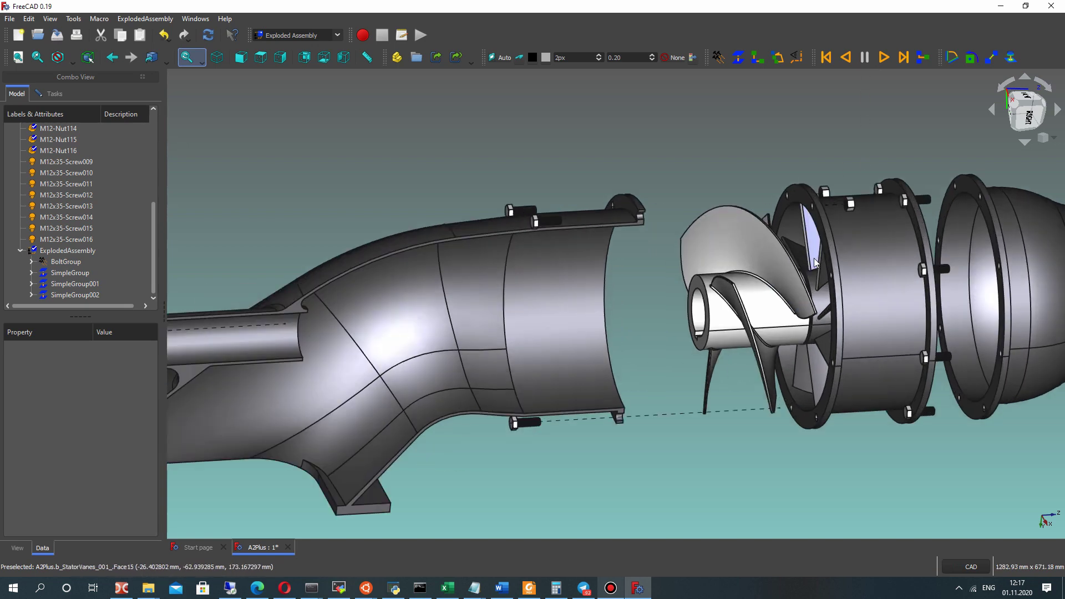
pyautogui.scroll(1, 681, 255)
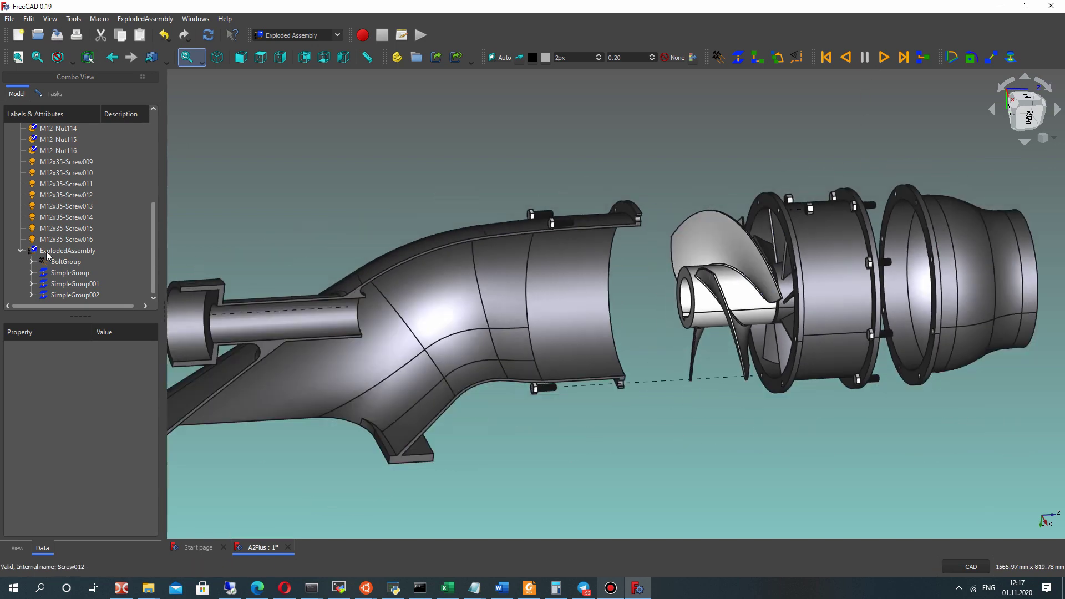
pyautogui.scroll(6, 754, 265)
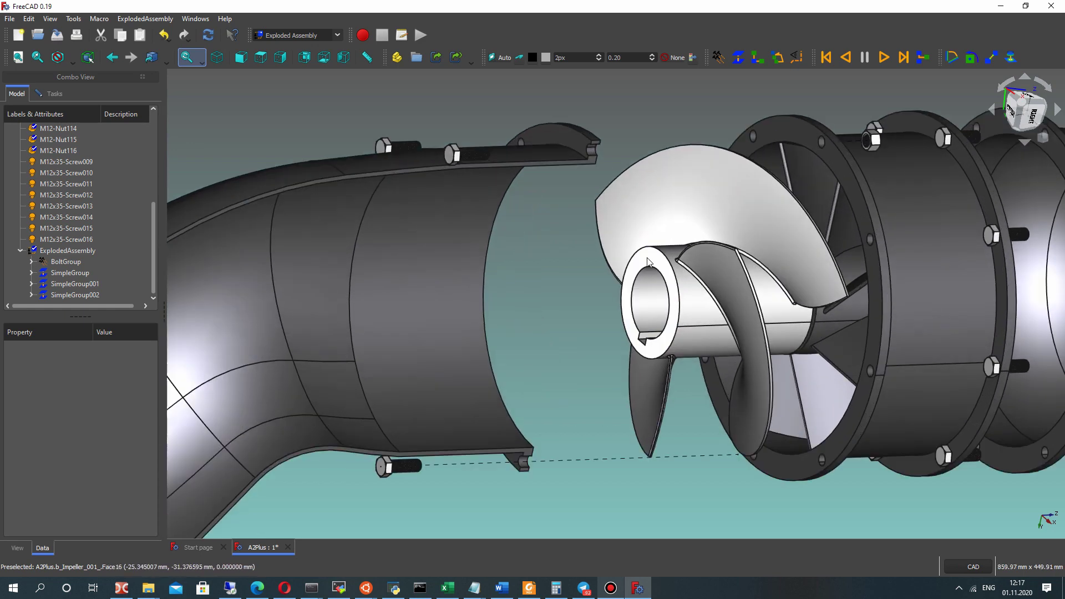
pyautogui.click(648, 262)
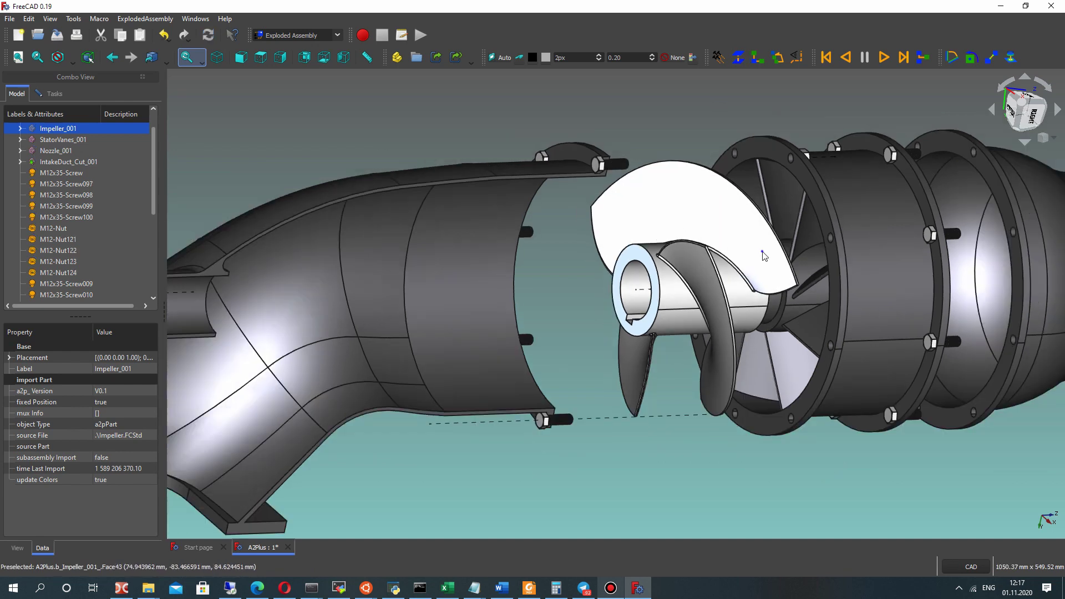
pyautogui.moveTo(762, 251); pyautogui.dragTo(731, 239, button='middle')
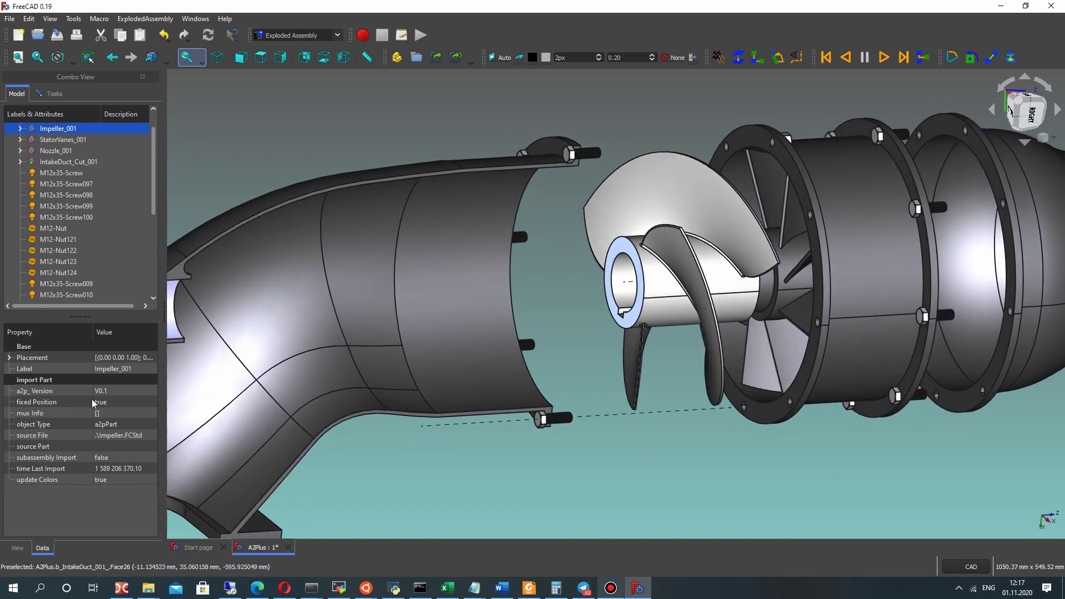
pyautogui.scroll(-4, 74, 265)
# Step: Set SimpleGroup003's animation step time to 0.01, animation steps to 60 and distance to 40
pyautogui.click(83, 296)
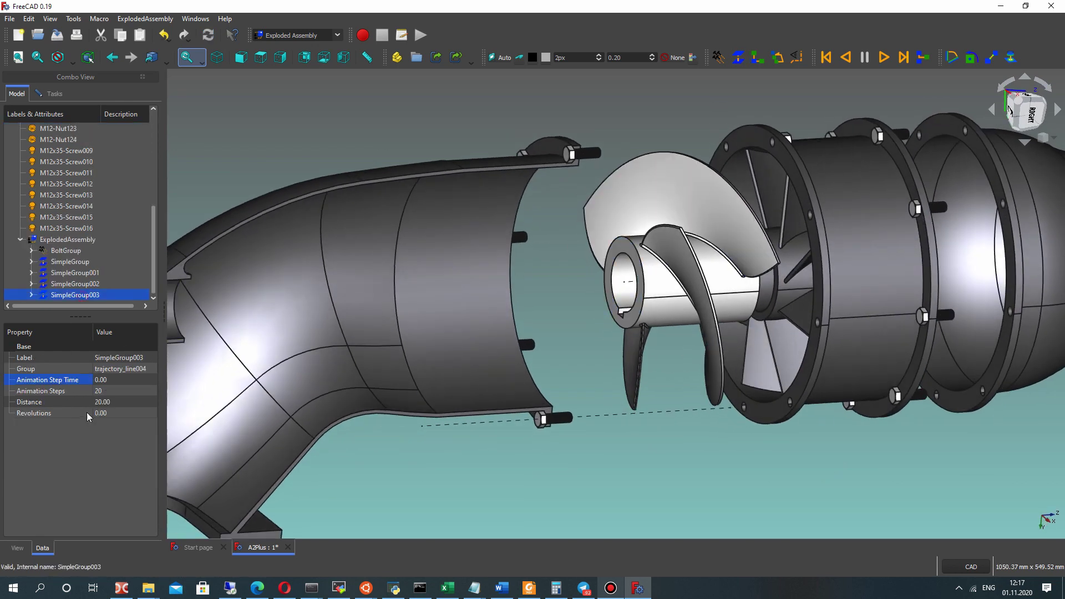
pyautogui.click(109, 381)
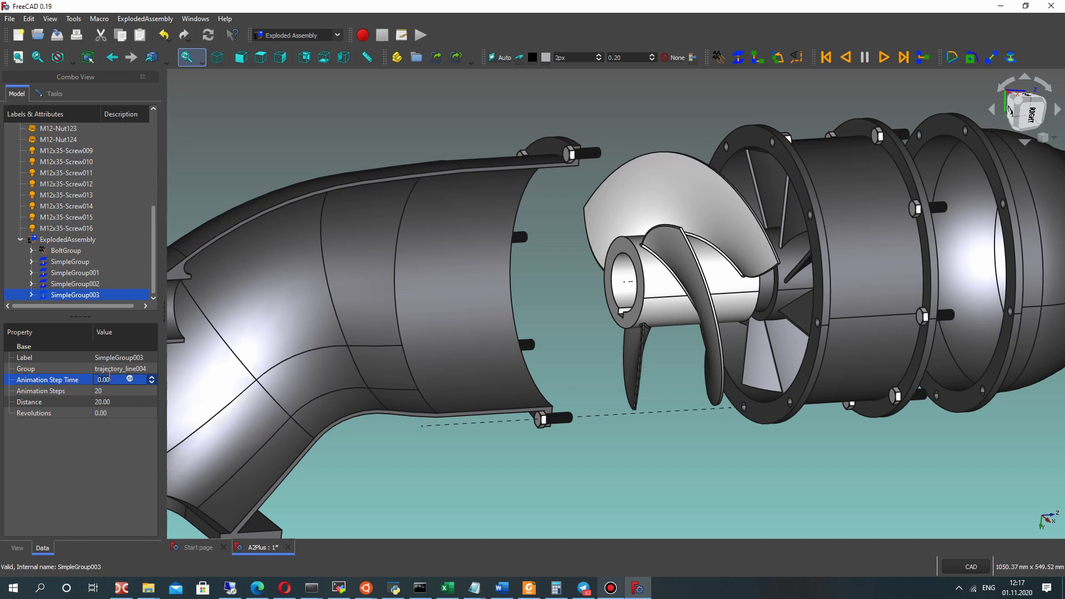
pyautogui.click(102, 390)
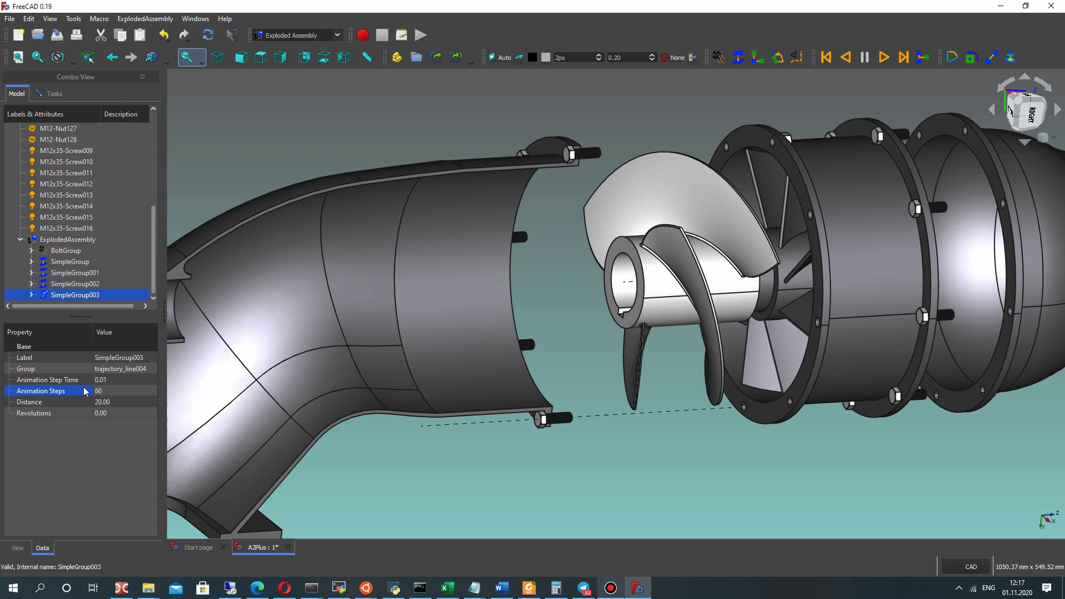
pyautogui.click(109, 402)
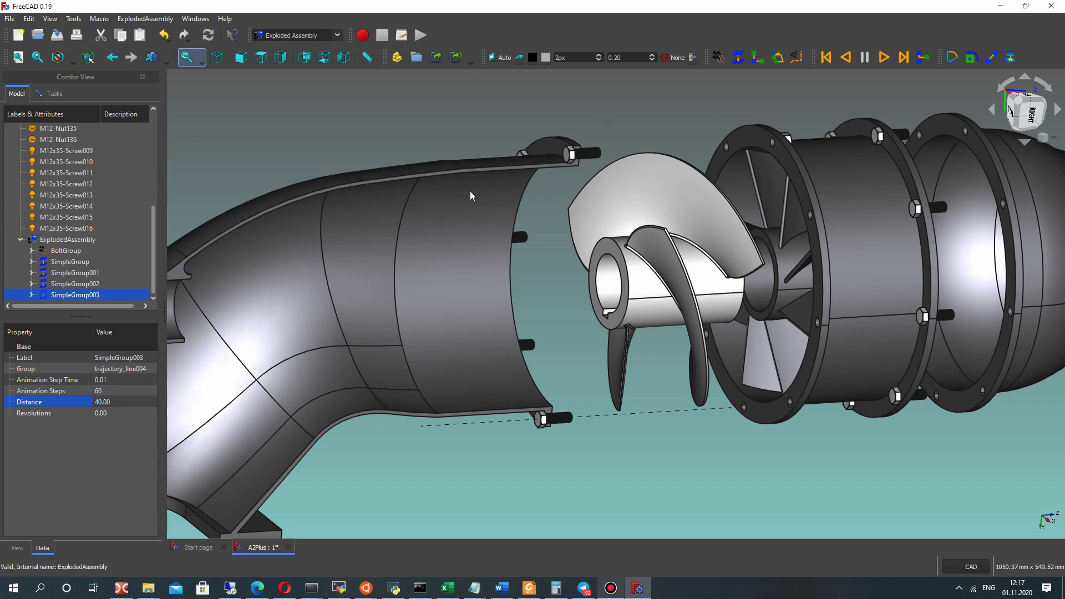
pyautogui.click(652, 131)
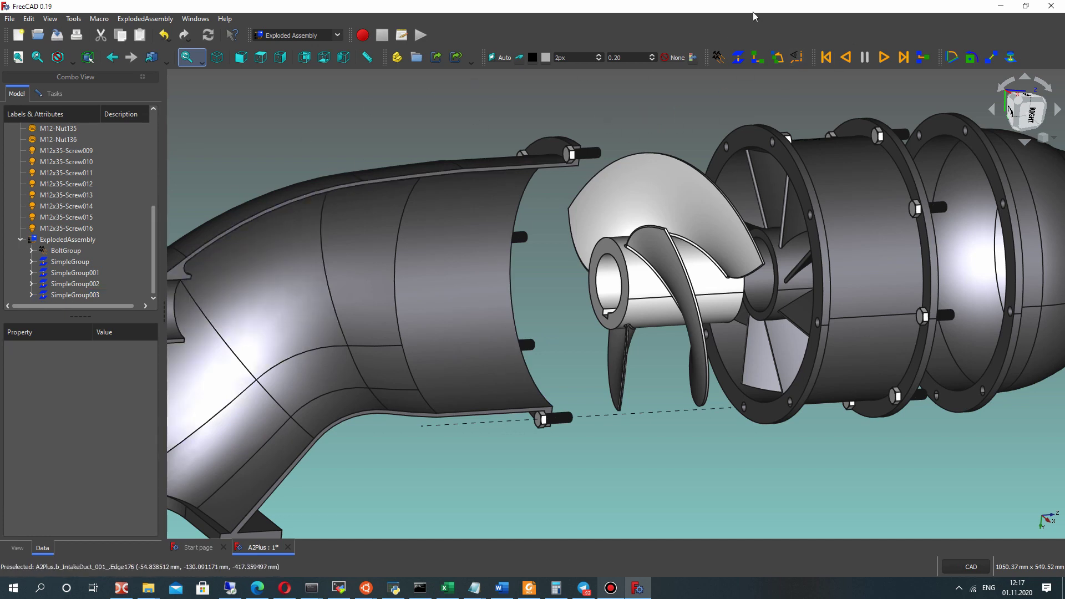
# Step: Create a second simple group for the impeller from the same hub end face
pyautogui.scroll(-3, 677, 218)
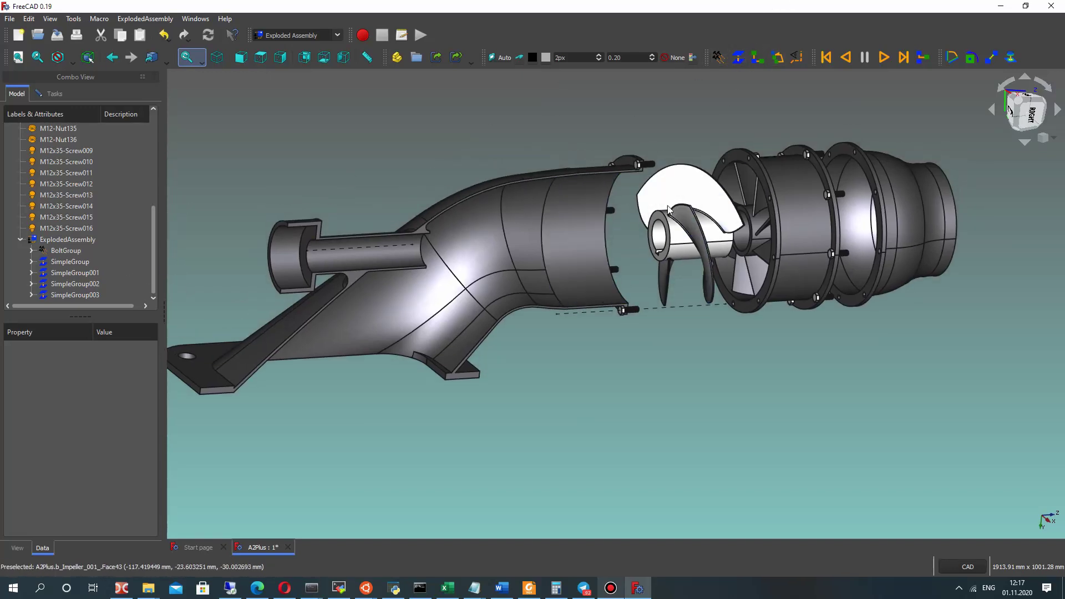
pyautogui.scroll(4, 630, 228)
pyautogui.click(632, 227)
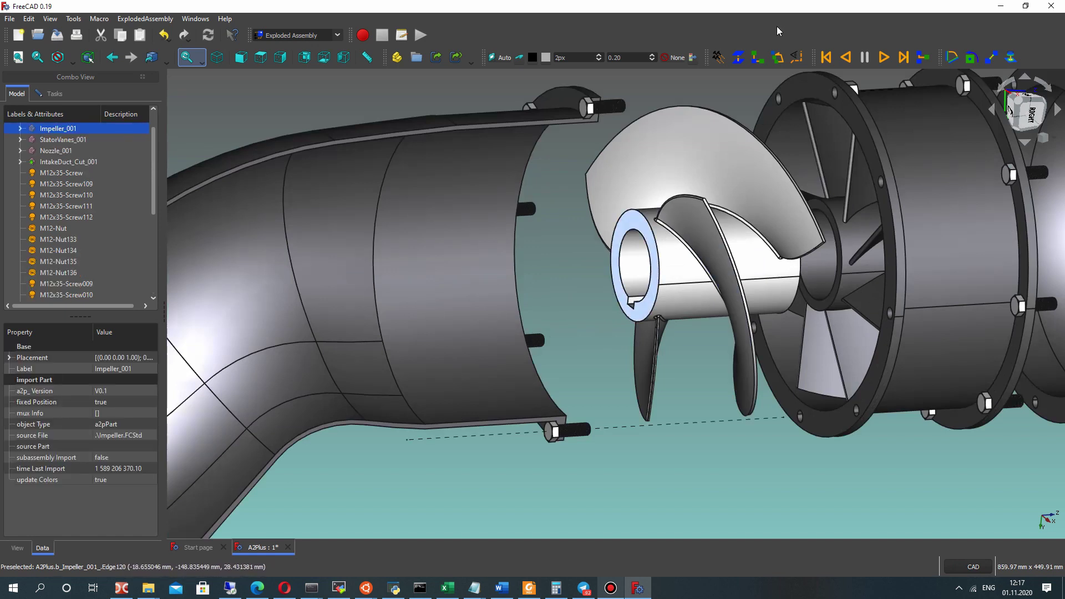
pyautogui.click(738, 57)
pyautogui.scroll(-4, 87, 249)
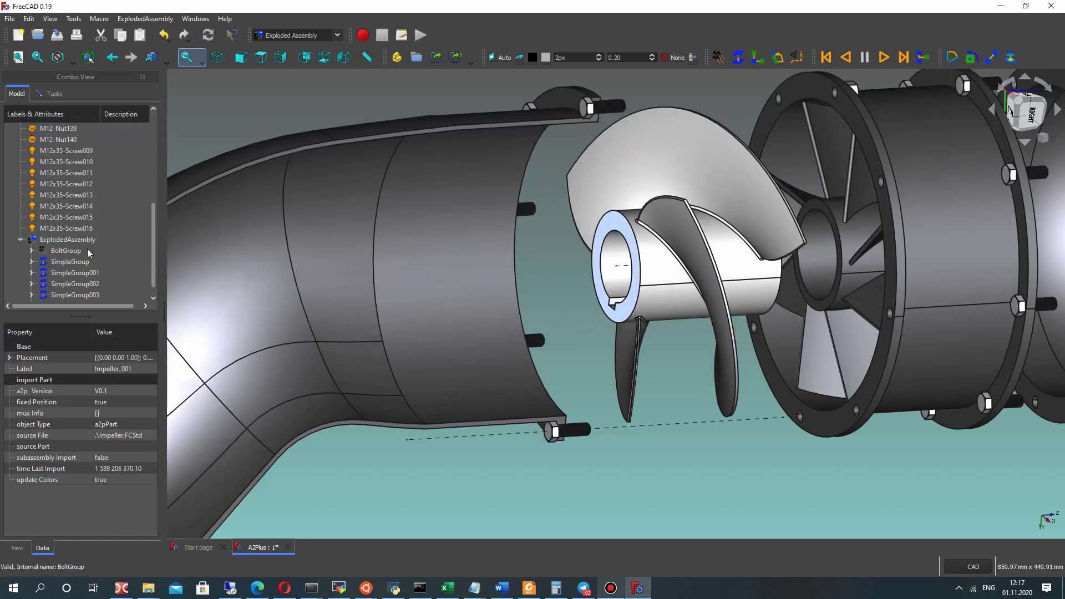
# Step: Set SimpleGroup004's distance to 0, animation step time to 0.01, animation steps to 60 and revolutions to -2
pyautogui.click(71, 295)
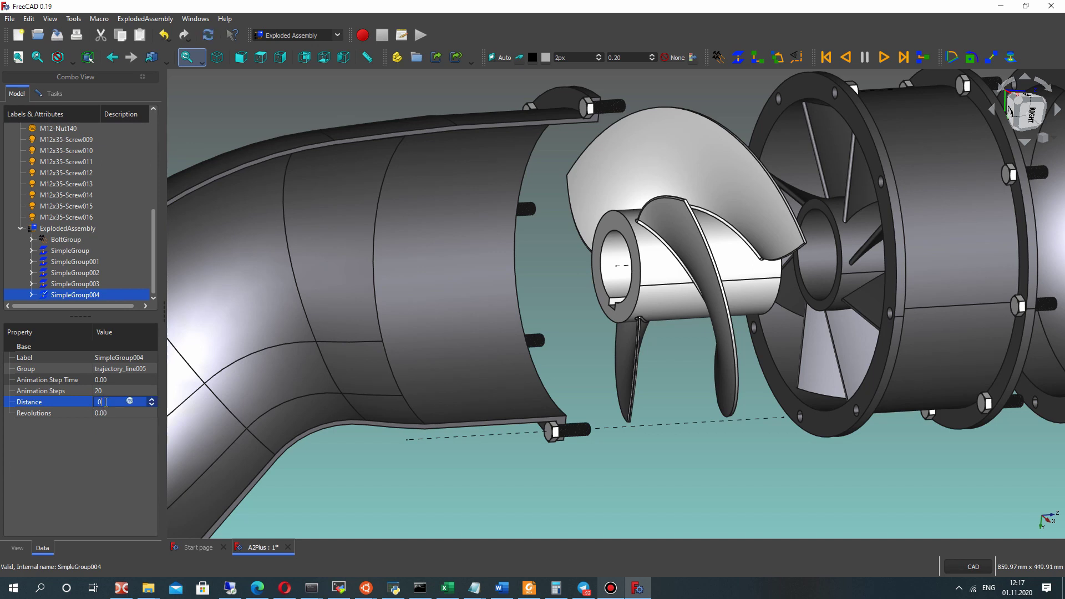
pyautogui.press('Return')
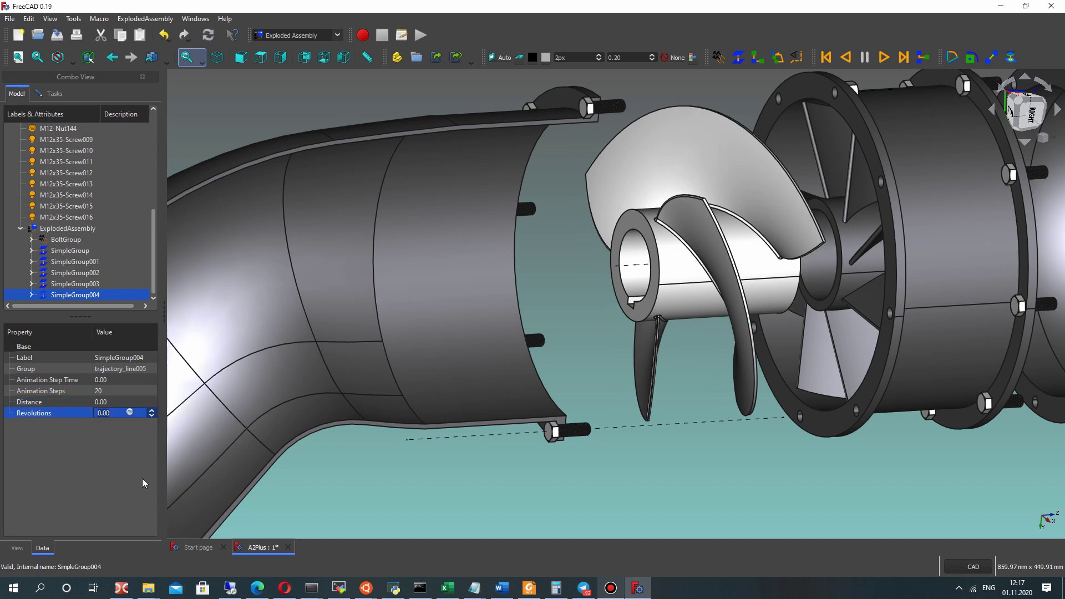
pyautogui.click(115, 379)
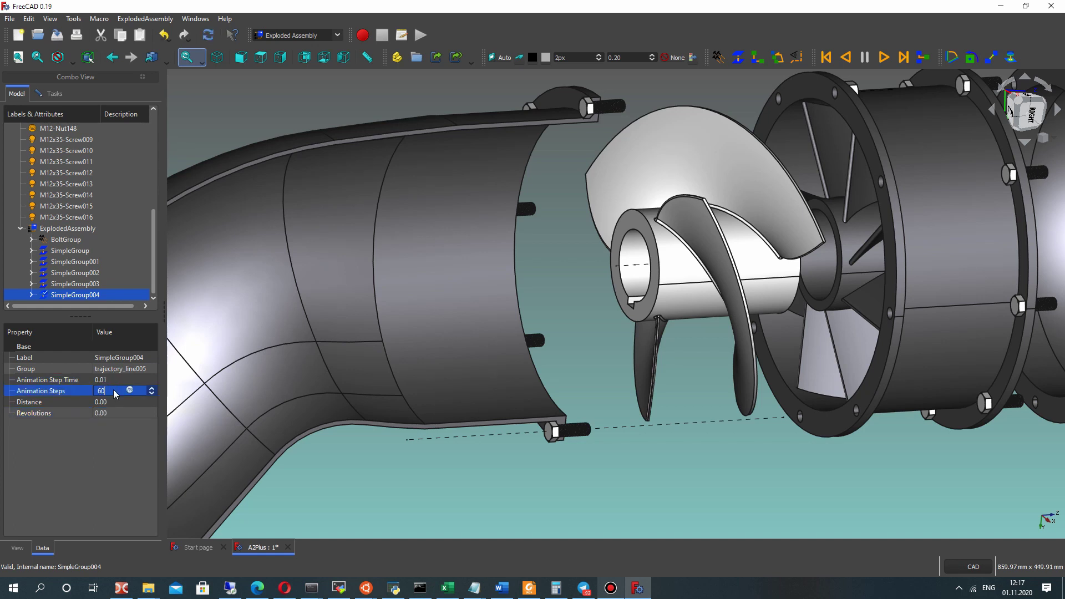
pyautogui.click(122, 413)
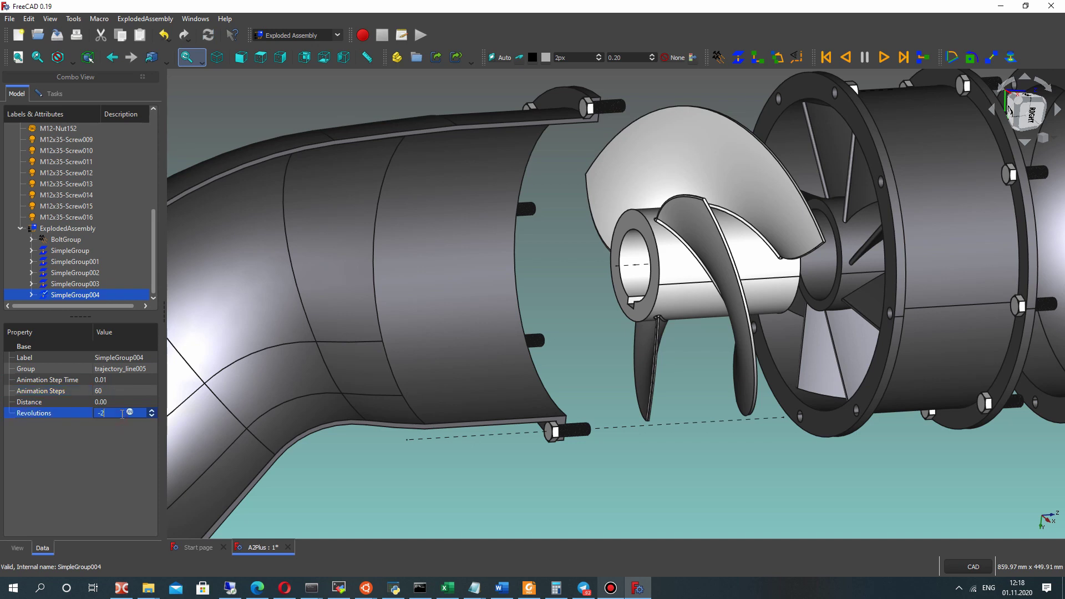
# Step: Replay the animation from the assembled position with the whole assembly in view to check the impeller's rotation
pyautogui.click(825, 58)
pyautogui.scroll(-4, 884, 196)
pyautogui.moveTo(840, 199); pyautogui.dragTo(746, 240, button='middle')
pyautogui.click(884, 57)
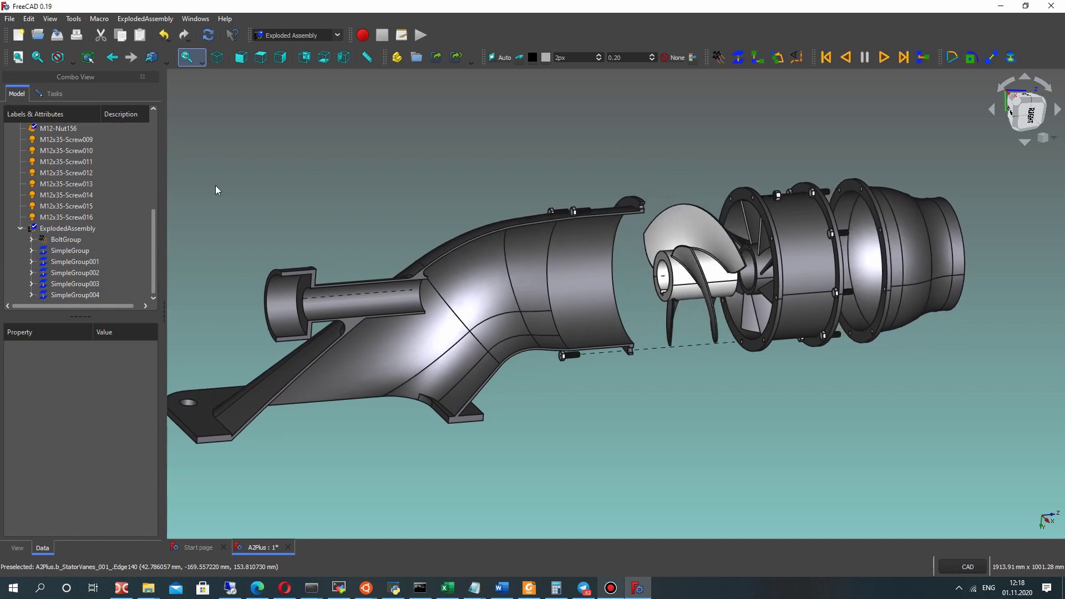
# Step: Set SimpleGroup004's revolutions to 2 and replay the animation from the assembled position
pyautogui.click(70, 295)
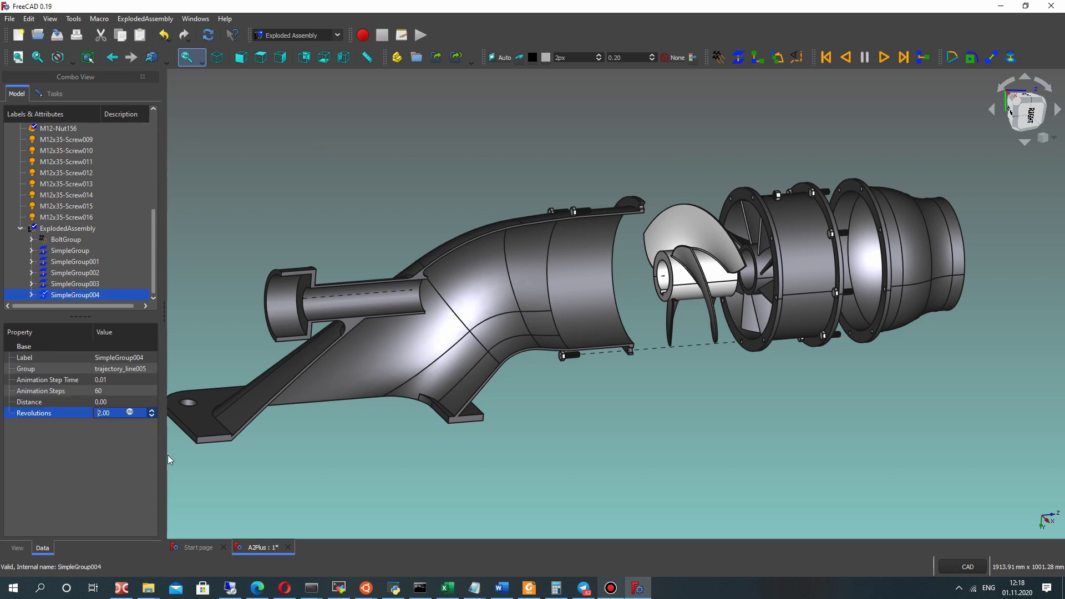
pyautogui.press('Return')
pyautogui.click(824, 57)
pyautogui.click(883, 58)
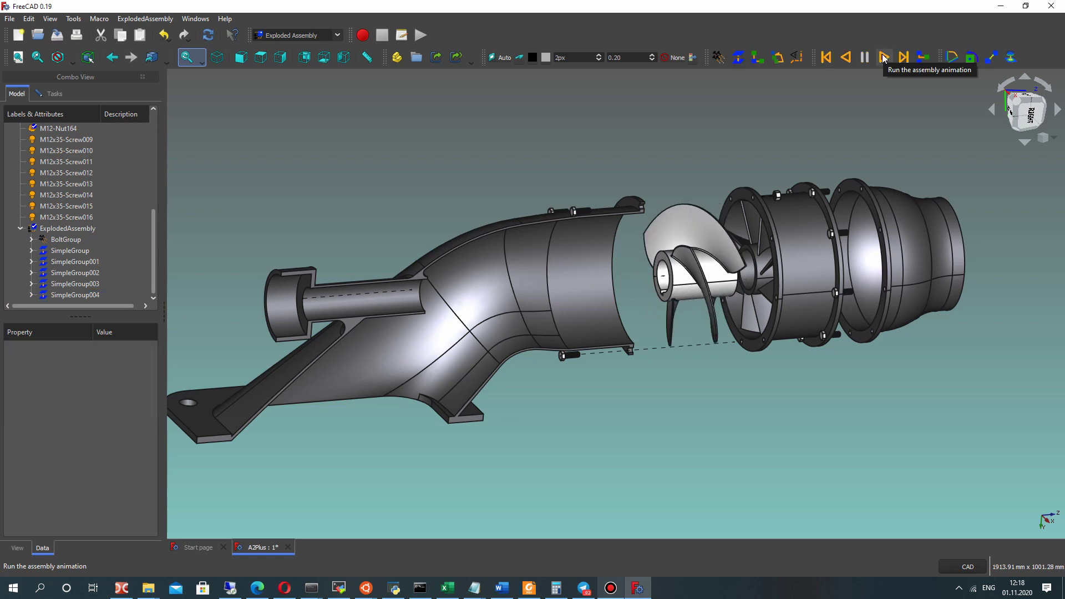
# Step: Run the animation in reverse back to the assembled position and switch the 3D view to perspective
pyautogui.click(847, 57)
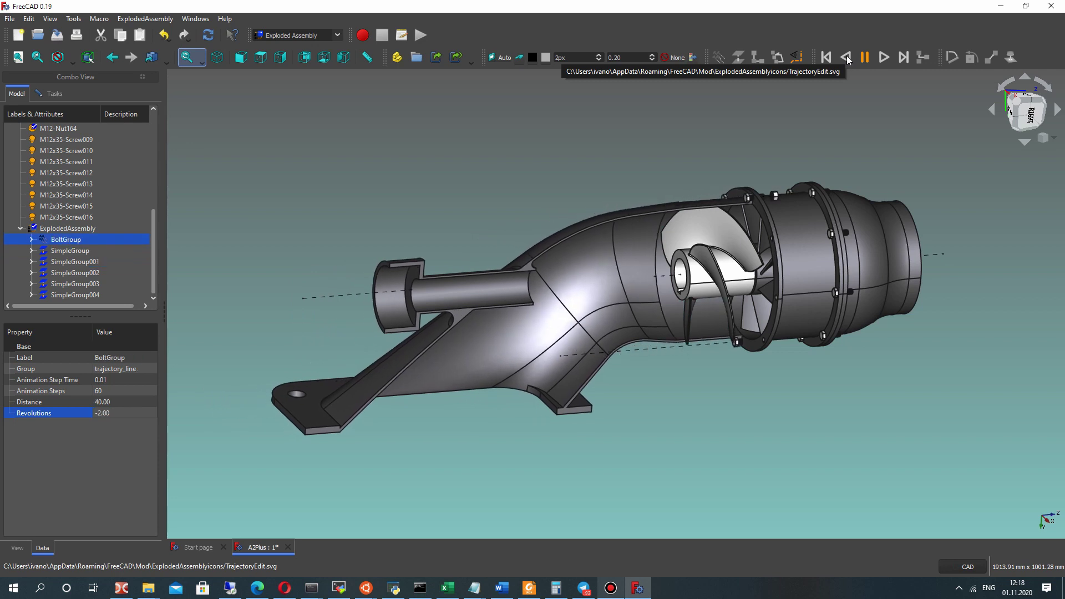
pyautogui.moveTo(768, 313); pyautogui.dragTo(809, 349, button='middle')
pyautogui.click(50, 19)
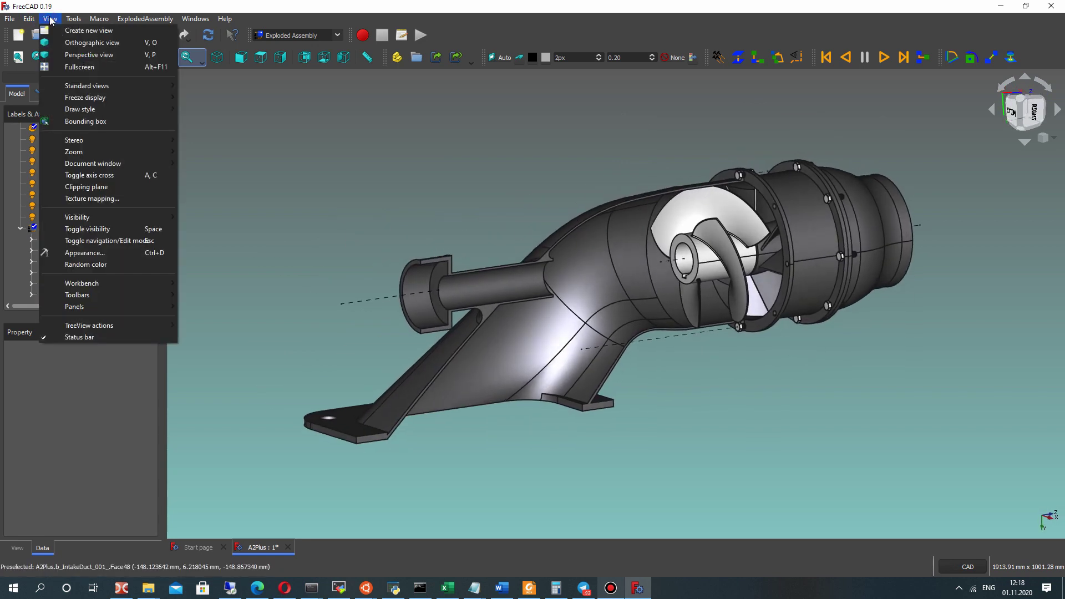
pyautogui.click(81, 54)
pyautogui.moveTo(728, 388); pyautogui.dragTo(688, 366, button='middle')
pyautogui.scroll(-1, 676, 422)
# Step: Orient the model to an isometric view, run the assembly animation, and inspect the exploded parts from the side
pyautogui.click(1023, 110)
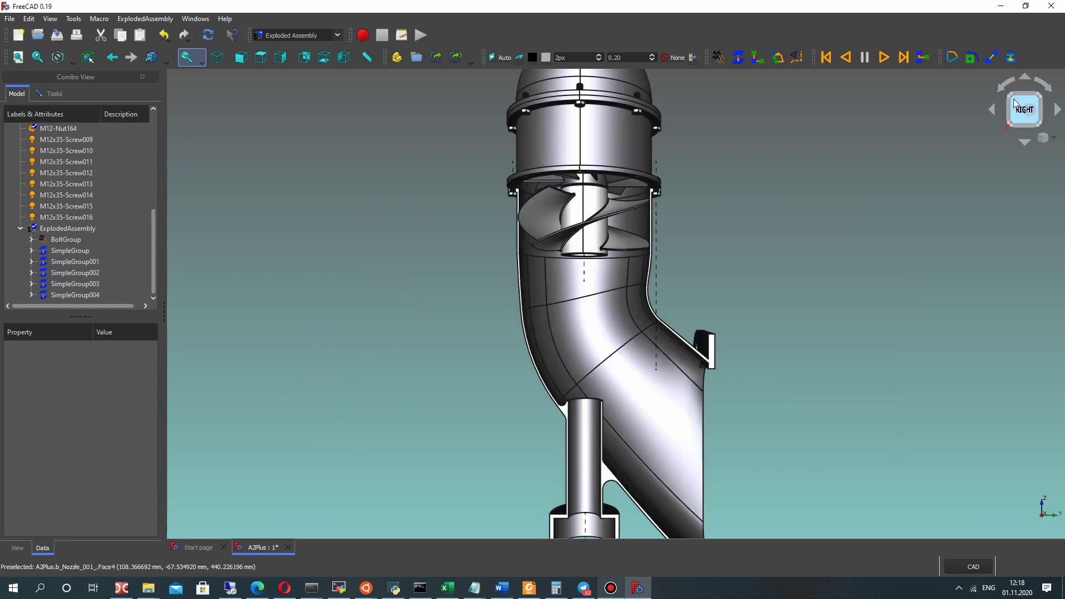
pyautogui.click(1039, 99)
pyautogui.scroll(-3, 649, 283)
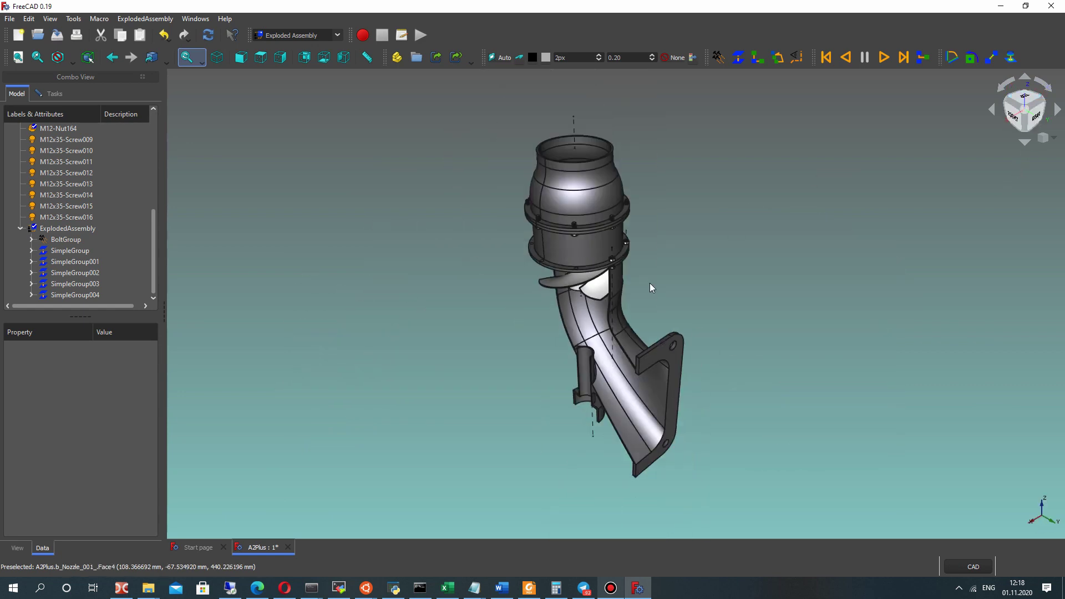
pyautogui.moveTo(650, 283); pyautogui.dragTo(702, 282, button='middle')
pyautogui.click(888, 55)
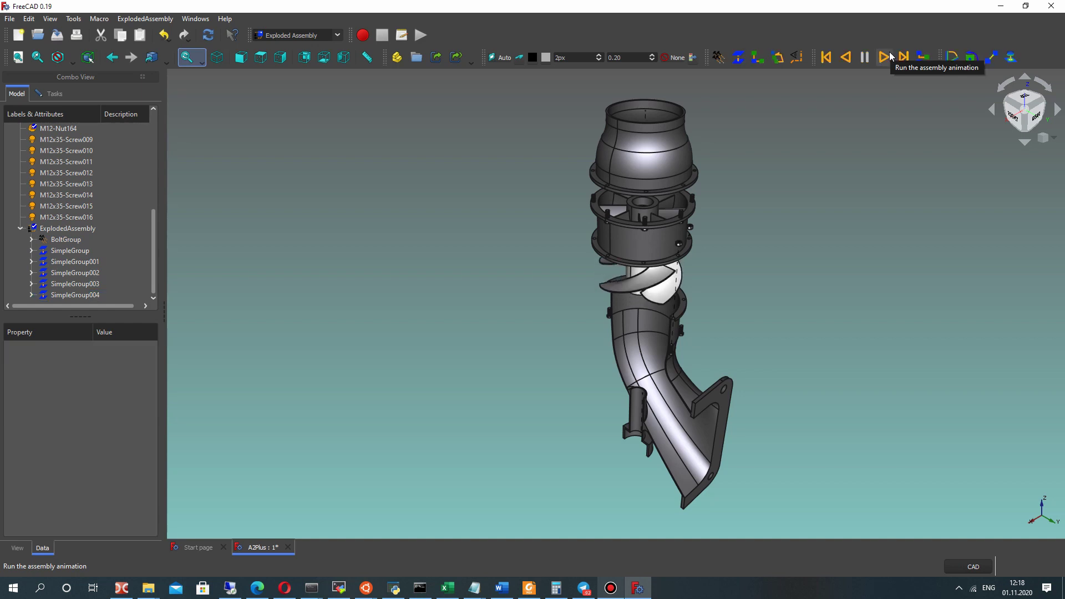
pyautogui.moveTo(487, 251); pyautogui.dragTo(651, 201, button='middle')
pyautogui.scroll(1, 614, 235)
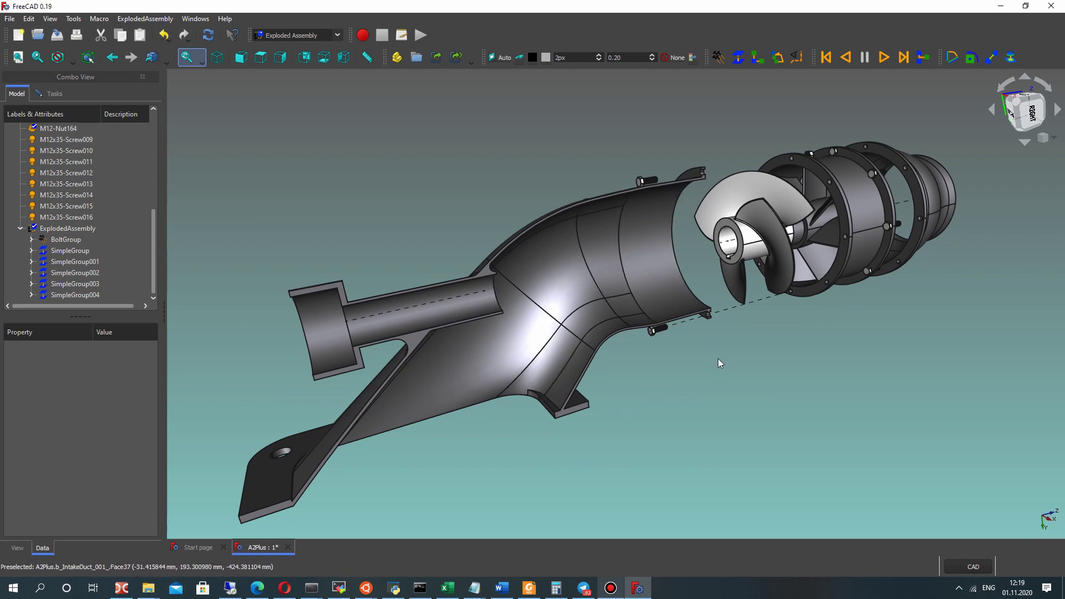